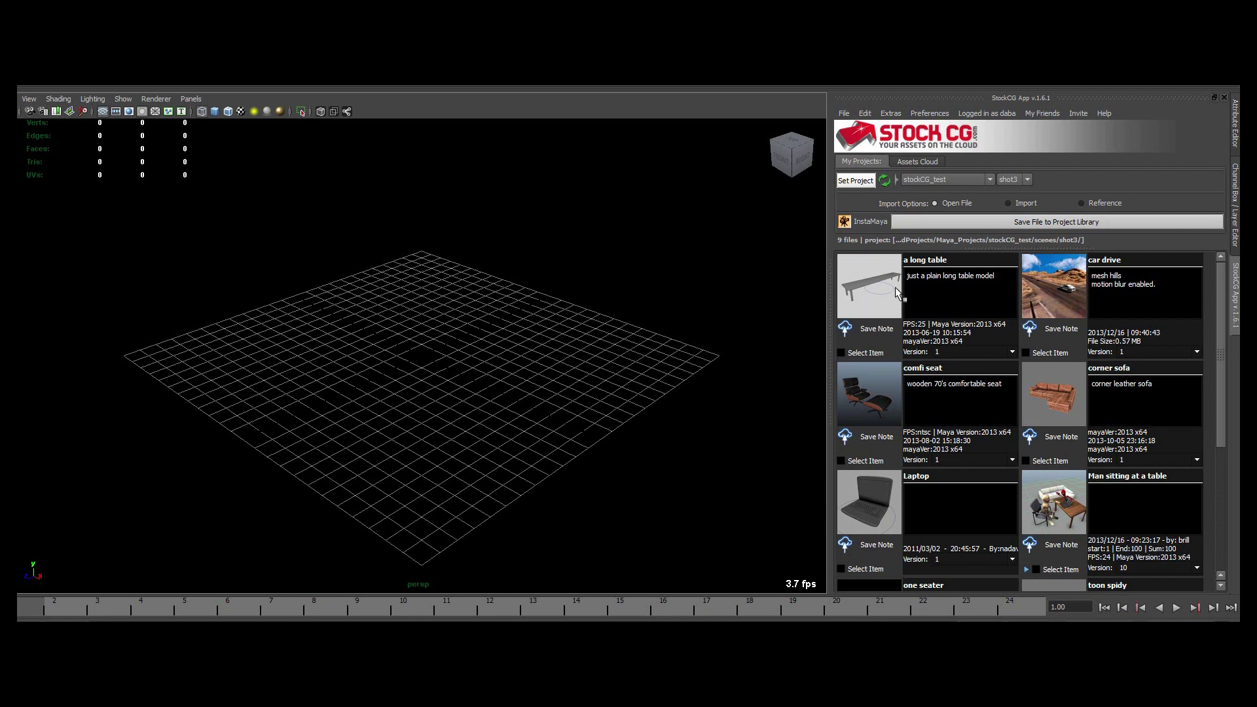
- Open the StockCG Extras list to reach the PLYimport point cloud importer
left_click(881, 117)
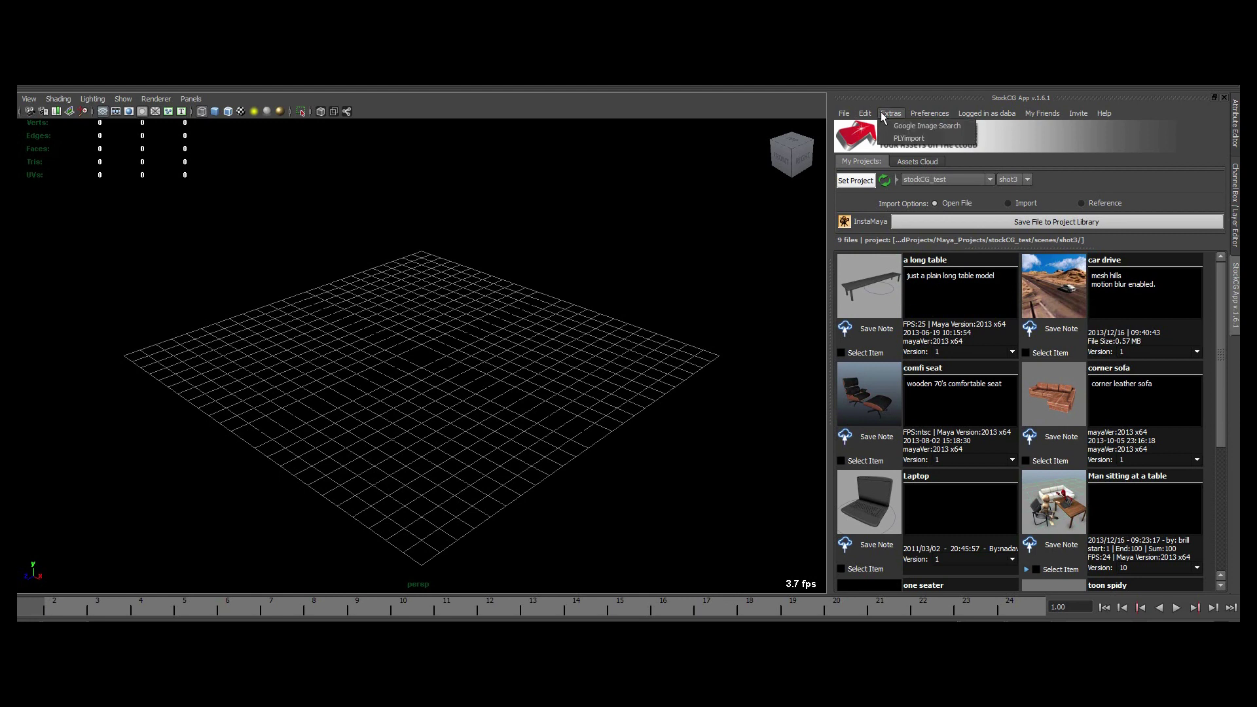
left_click(924, 143)
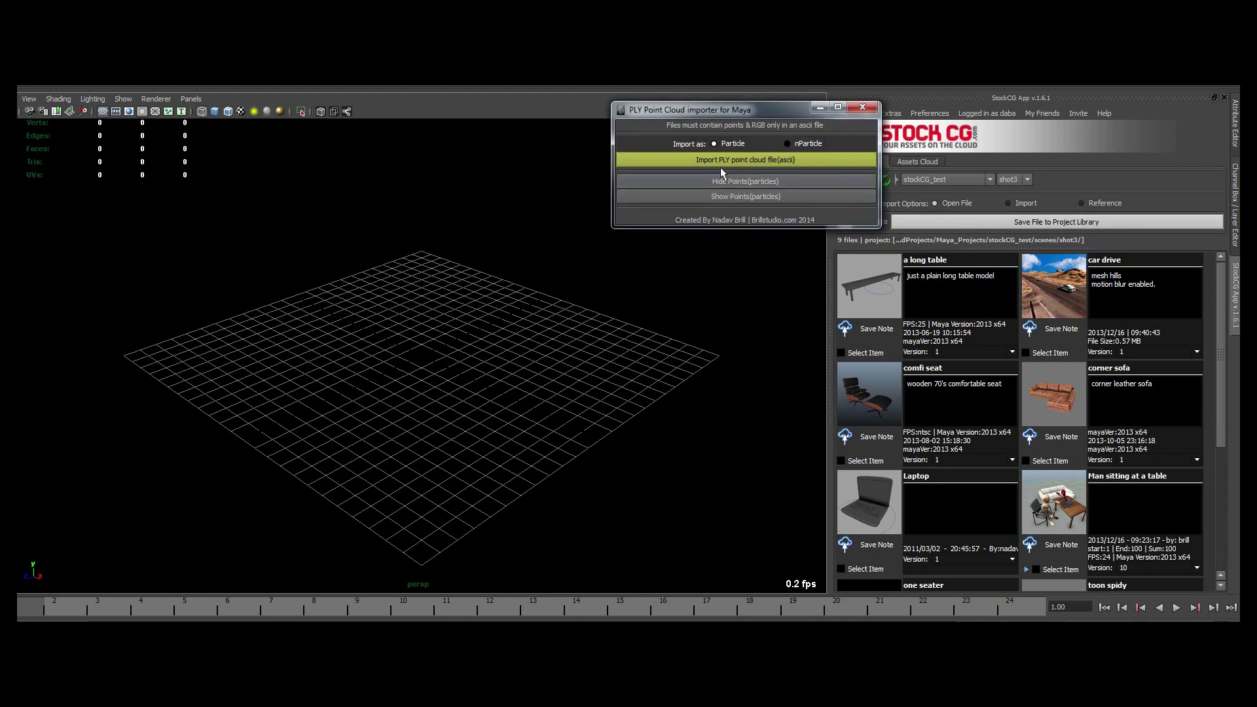
left_click_drag(751, 110, 678, 152)
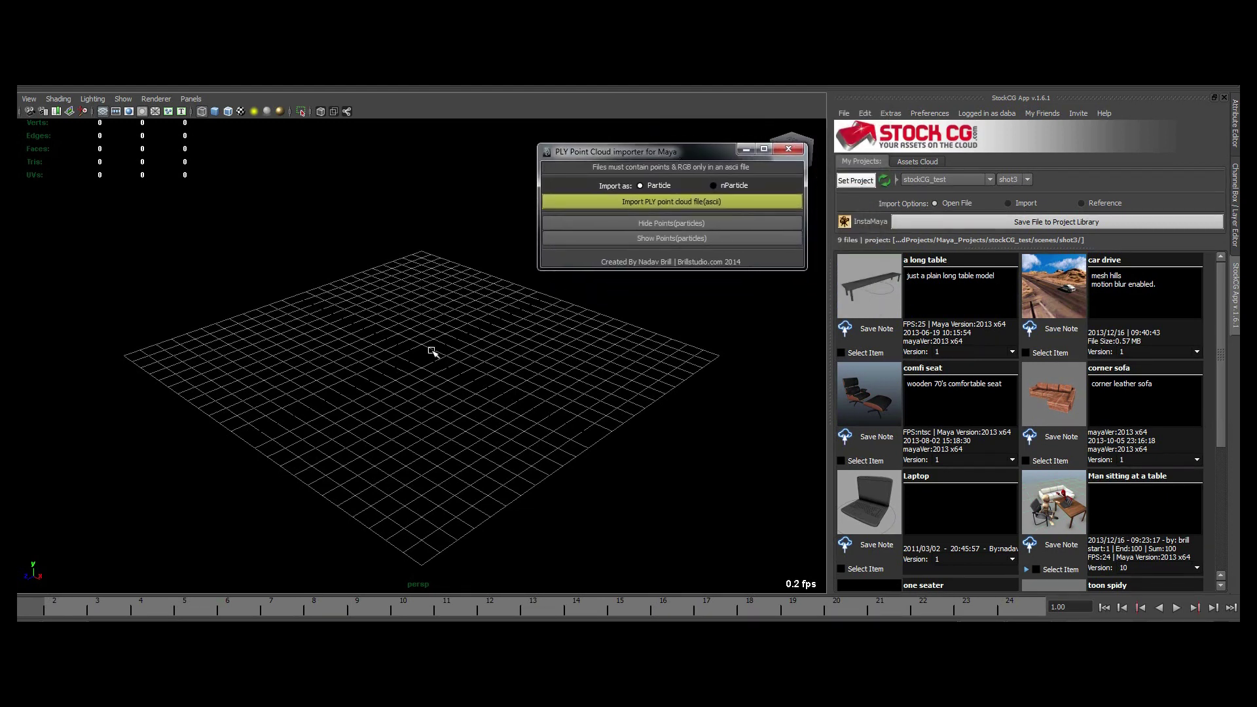
mouse_move(432, 351)
left_mouse_down("alt")
mouse_move(406, 356)
mouse_move(423, 342)
mouse_move(432, 364)
mouse_move(421, 356)
left_mouse_up("alt")
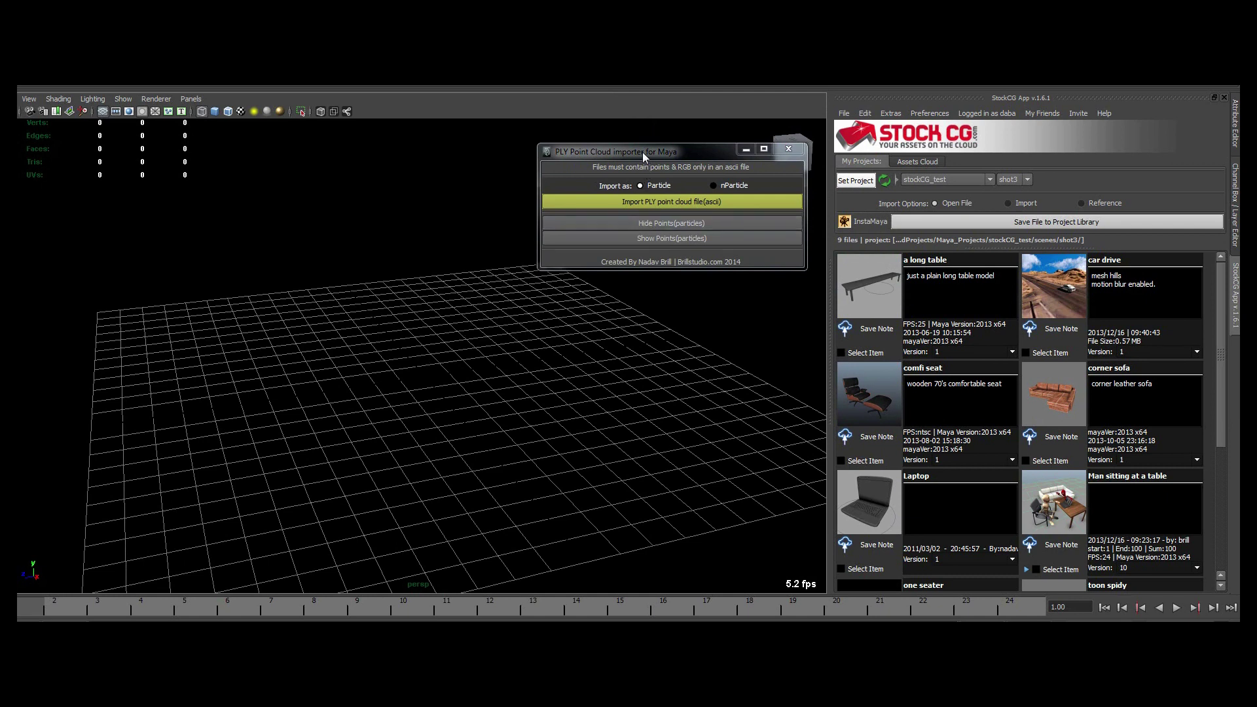
left_click_drag(642, 152, 625, 145)
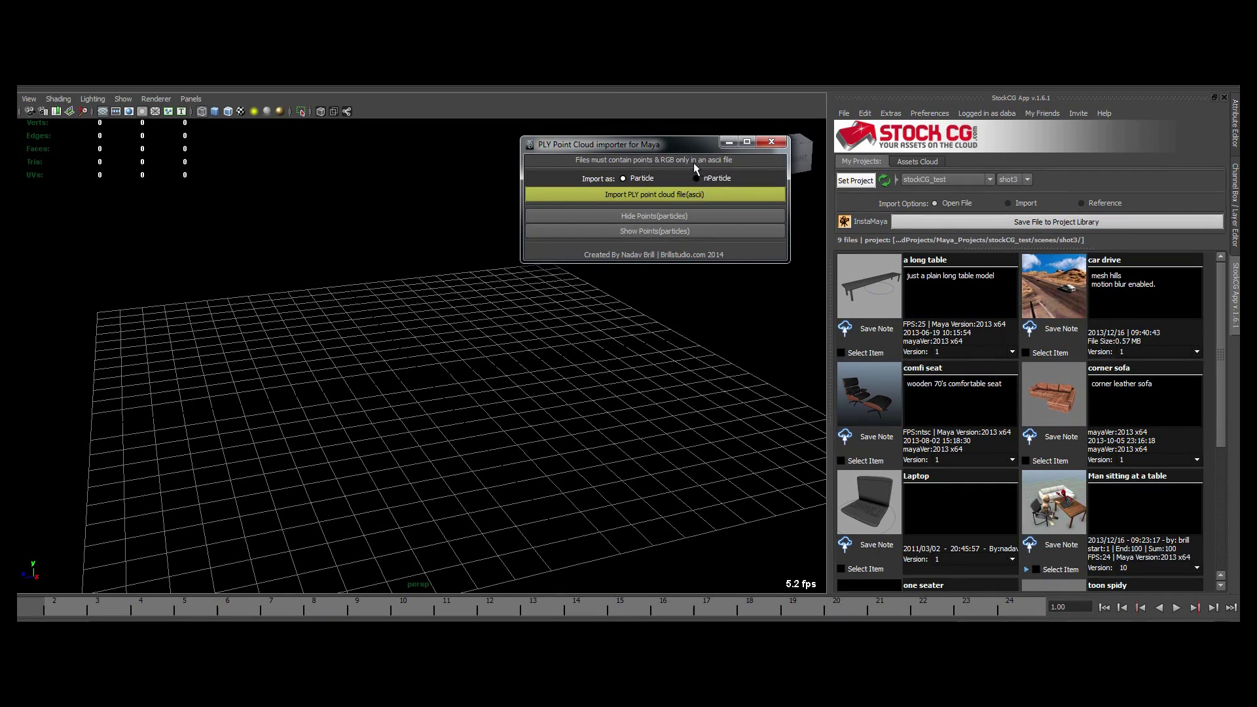
left_click_drag(654, 144, 667, 143)
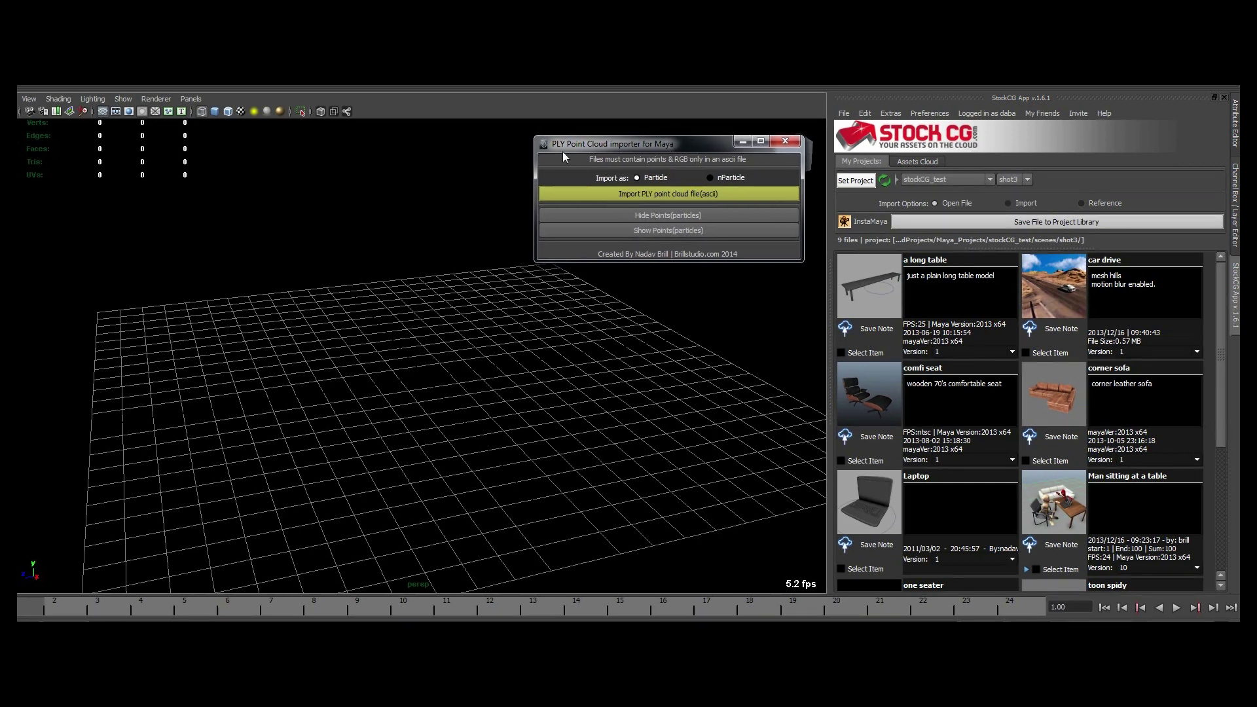
left_click_drag(666, 144, 699, 126)
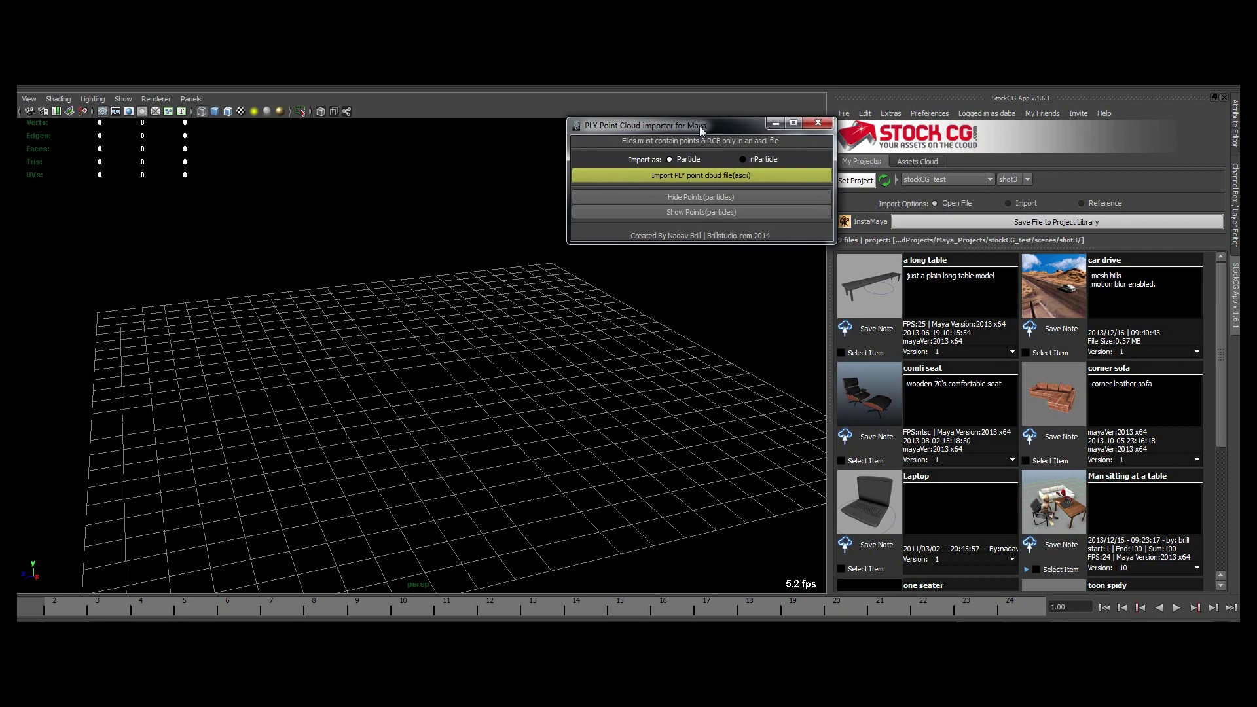
- Import the mesh2b.ply point cloud as particles, adding a small green cloud at grid centre
left_click(699, 174)
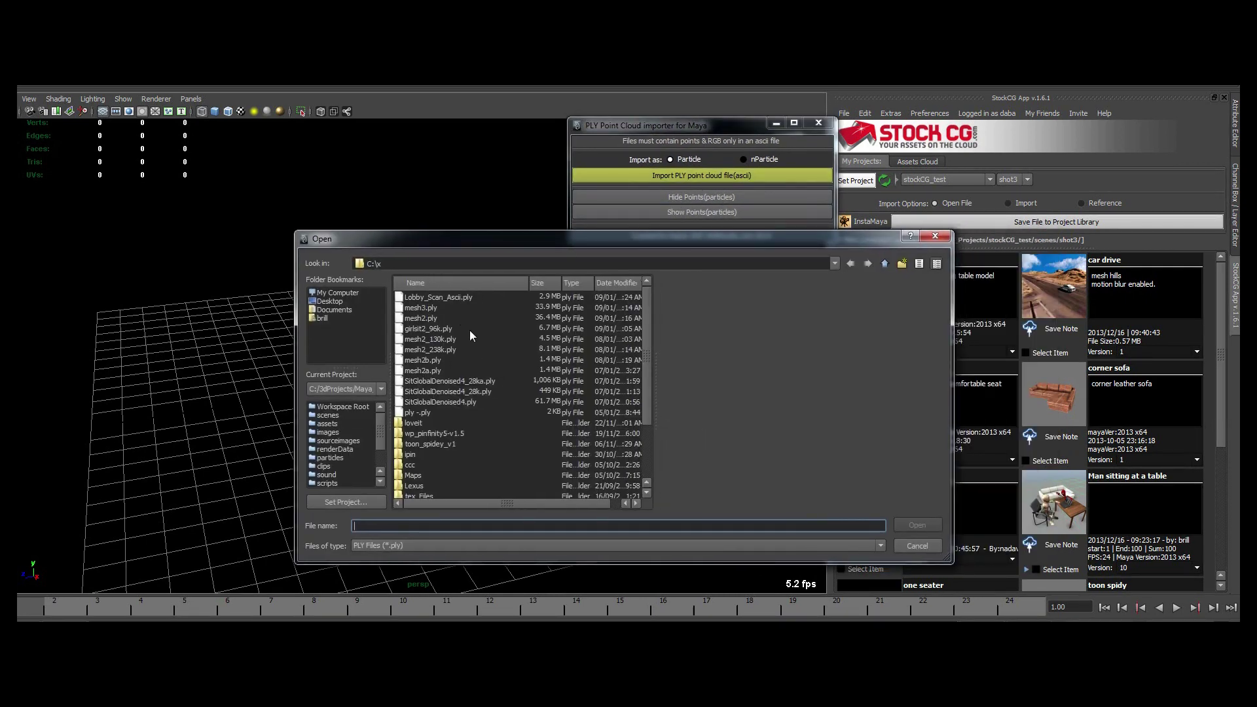
double_click(432, 366)
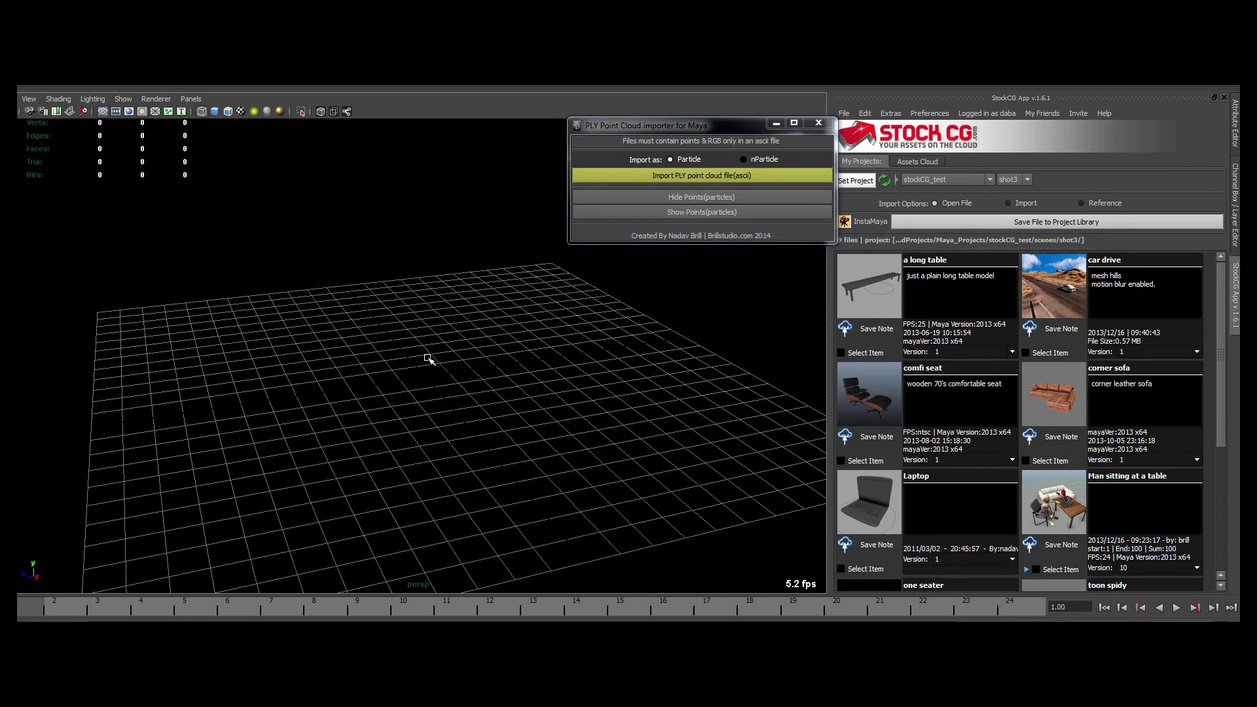
left_click(665, 177)
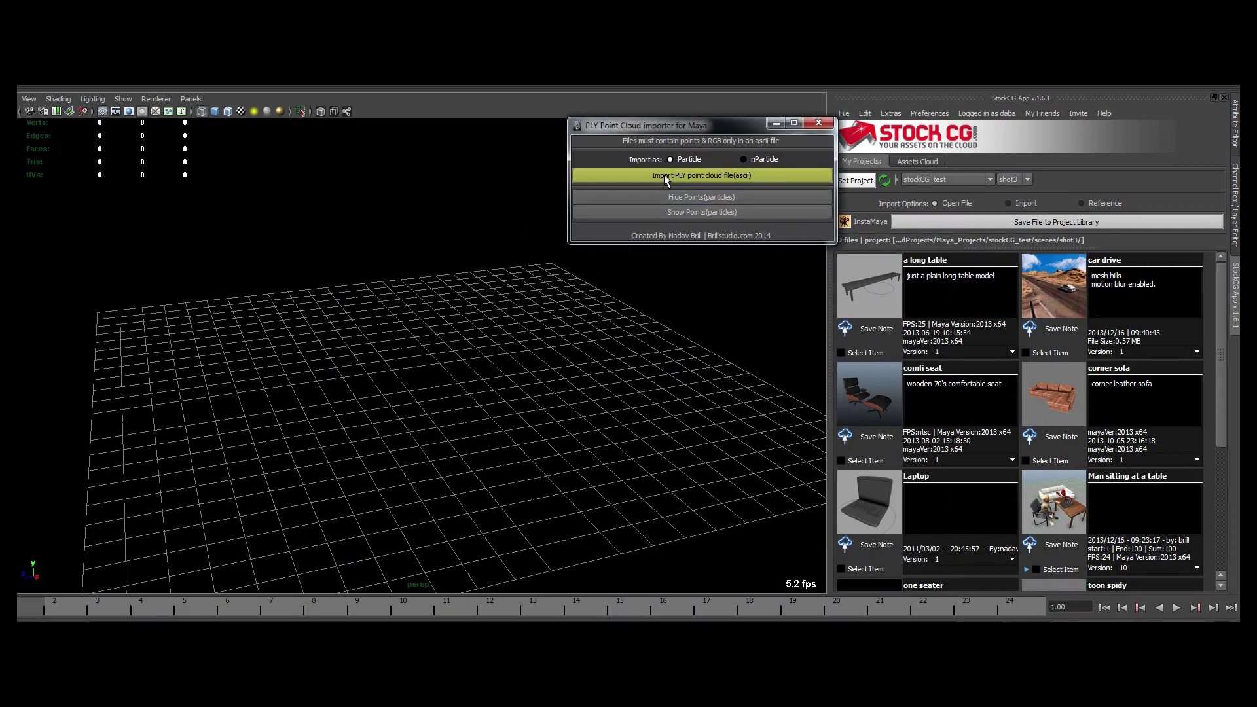
double_click(427, 370)
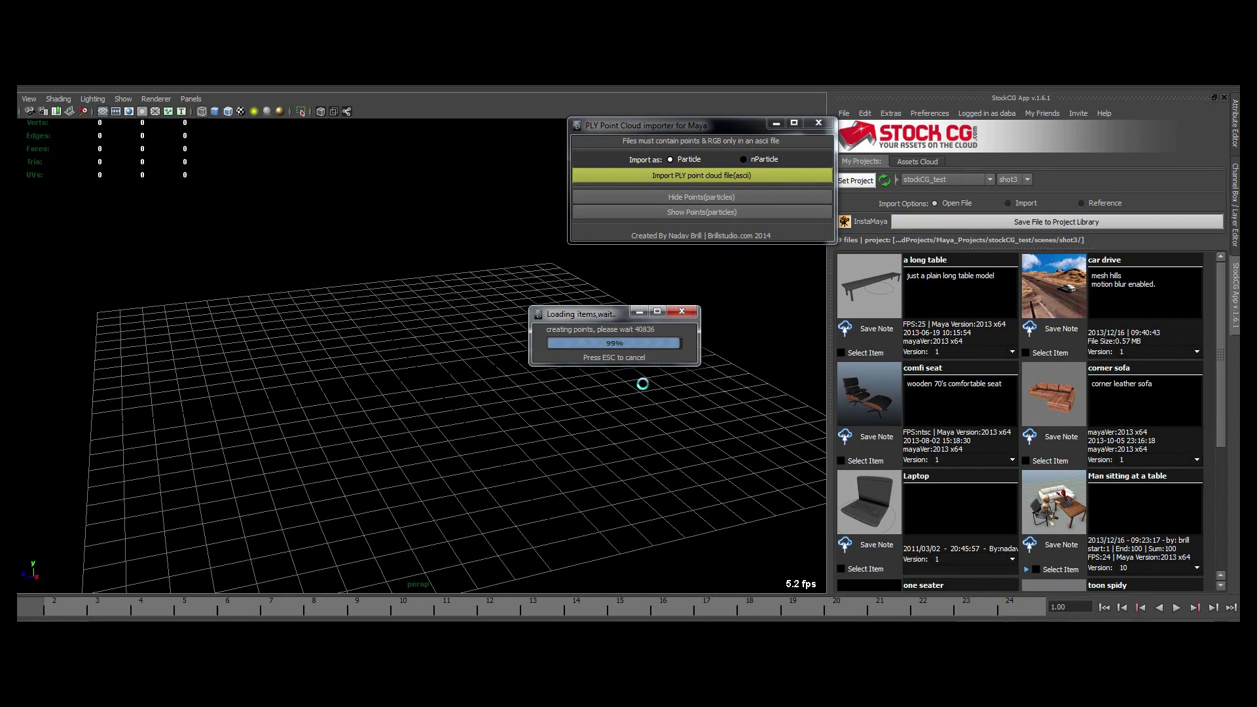
- Centre the point cloud's pivot and scale the seated man up to fill the grid
left_click_drag(482, 401, 432, 368, "alt")
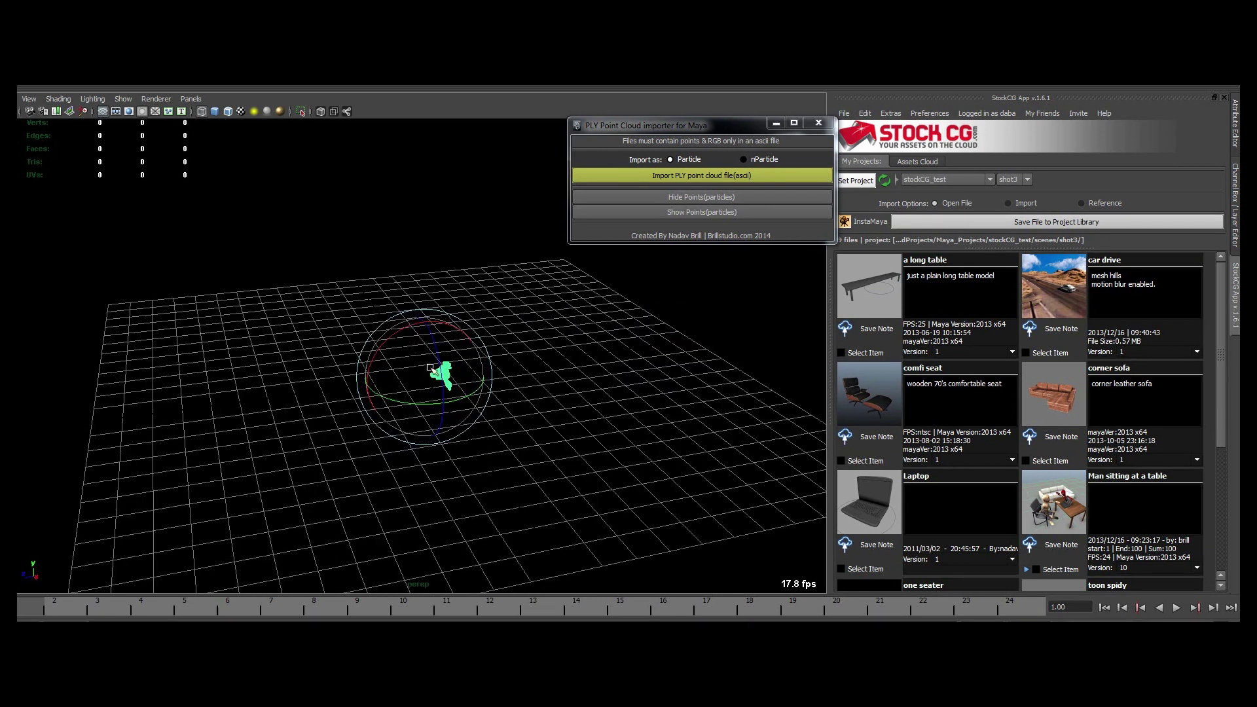
key("space")
left_click(216, 300)
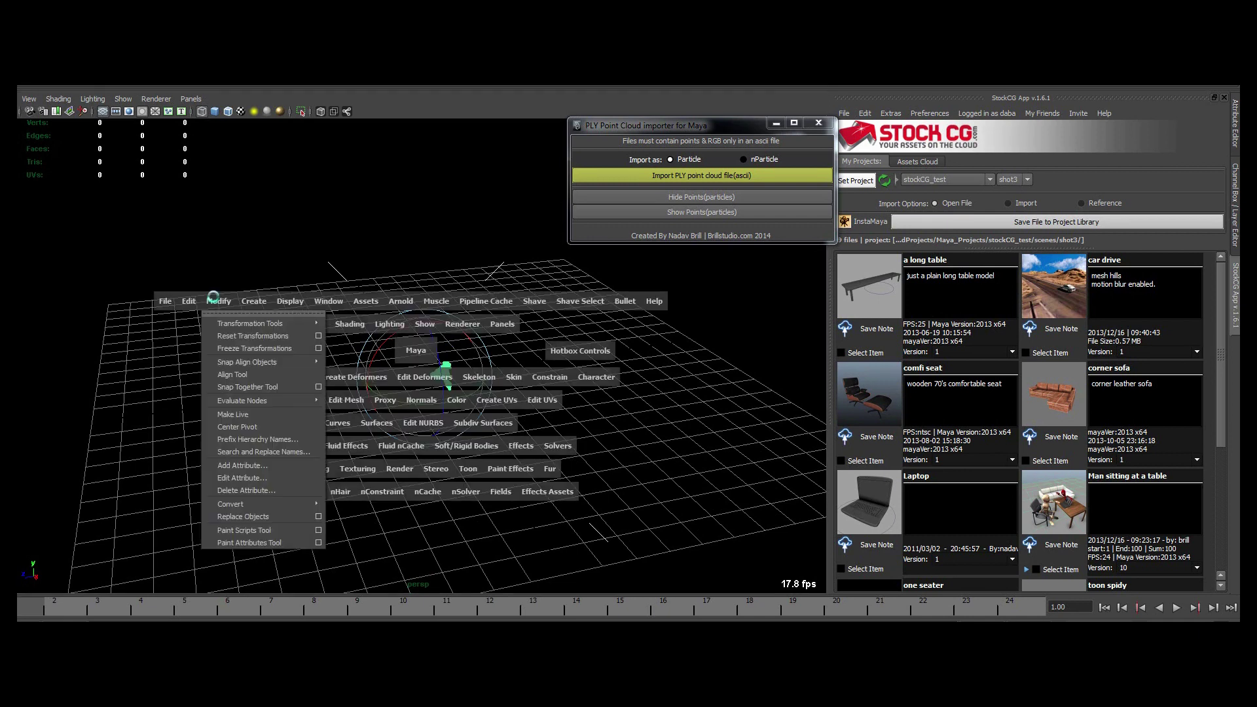
left_click(297, 429)
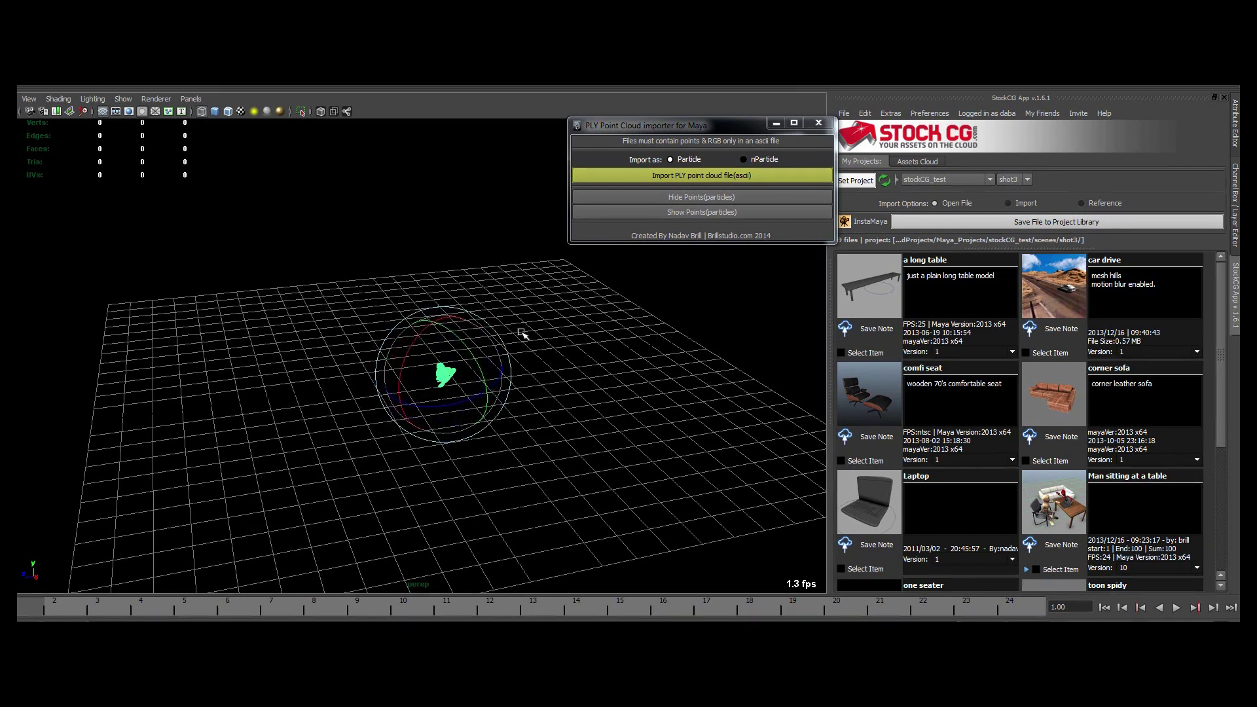
key("w")
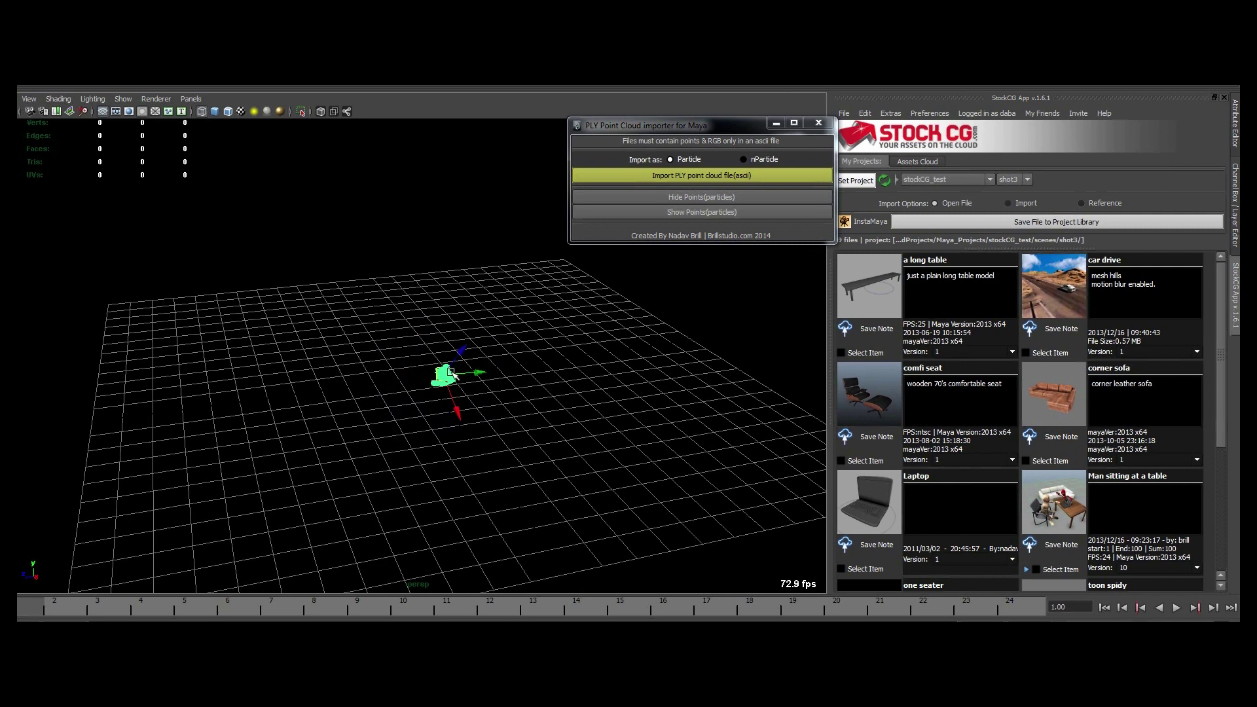
key("r")
left_click_drag(450, 374, 591, 329)
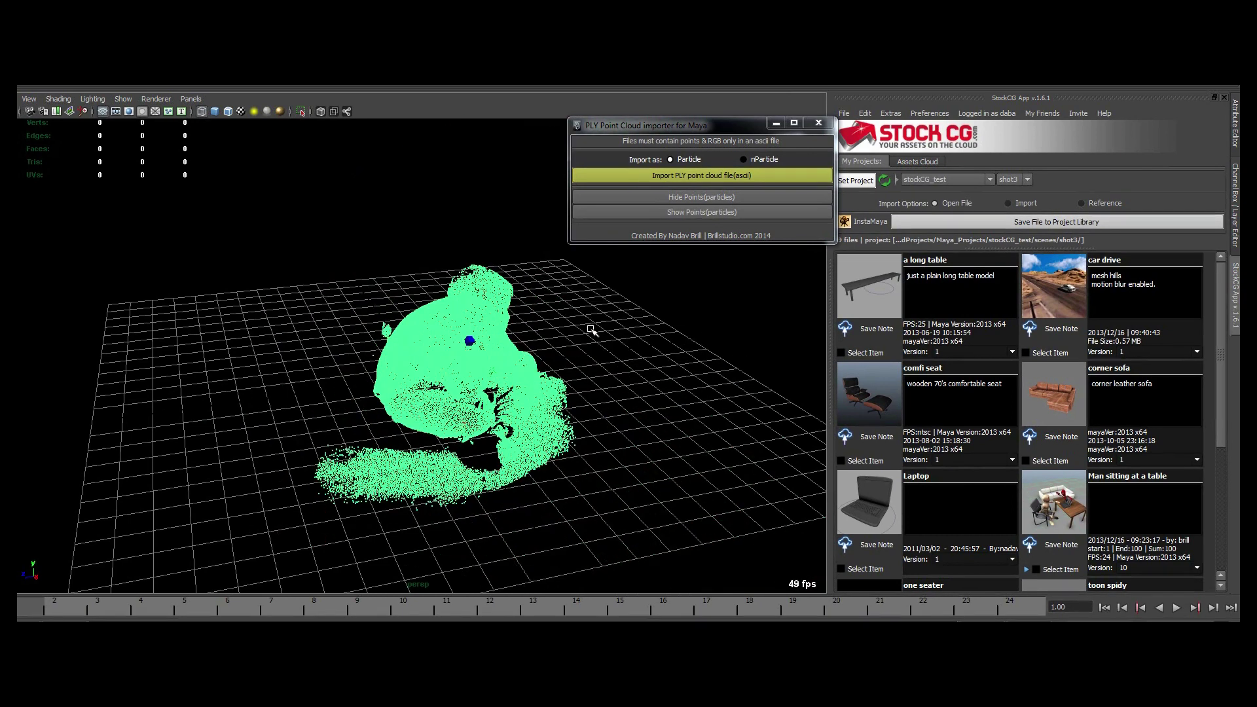
- Orbit around the deselected seated figure to inspect its real colours, then reselect it
left_click(128, 350)
left_click_drag(446, 362, 540, 351, "alt")
left_click(461, 357)
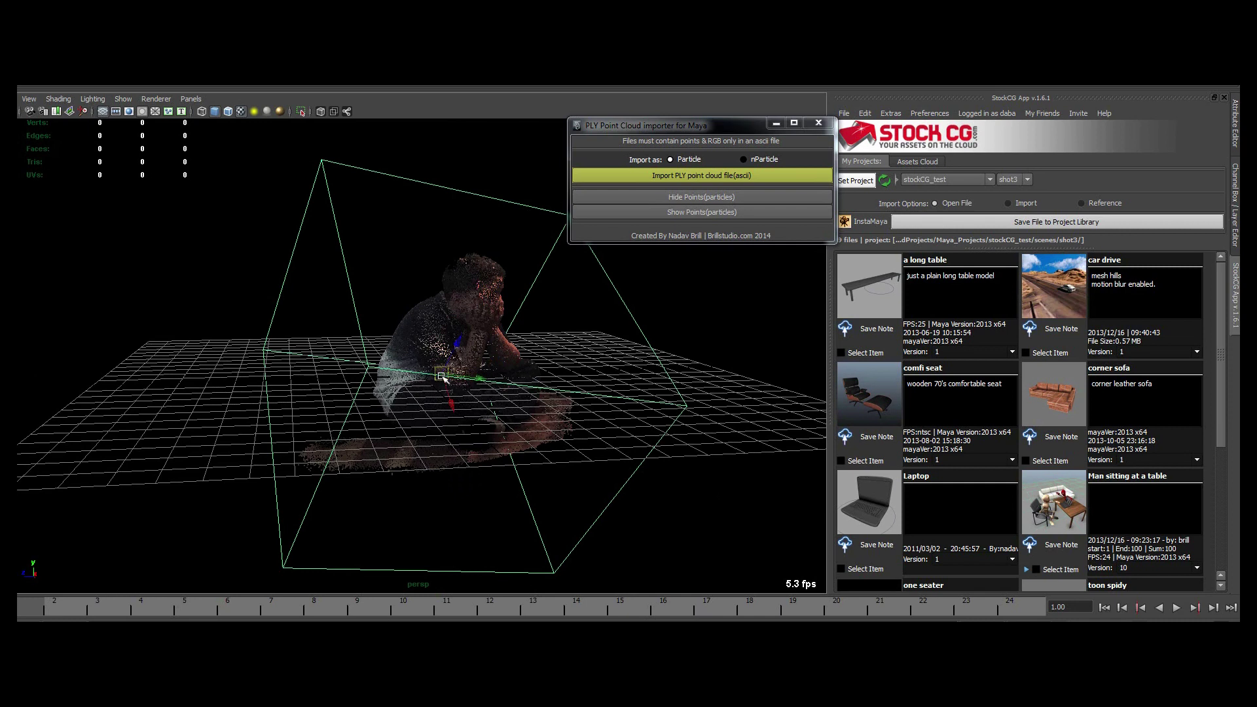
mouse_move(442, 378)
left_mouse_down("alt")
mouse_move(623, 345)
mouse_move(447, 367)
mouse_move(401, 358)
mouse_move(390, 376)
mouse_move(459, 369)
mouse_move(442, 372)
left_mouse_up("alt")
left_click(628, 346)
left_click(442, 372)
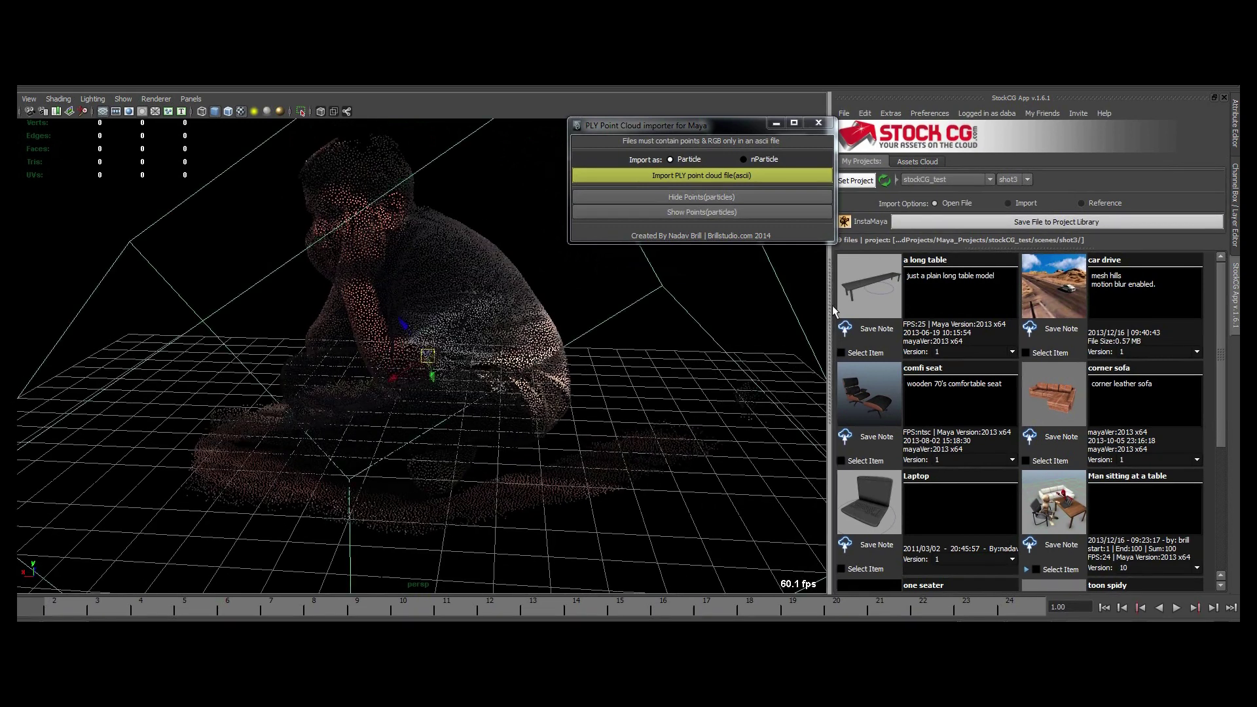
- Show the particleShape1 attributes and set the PLY importer's import type to nParticle
key("ctrl+a")
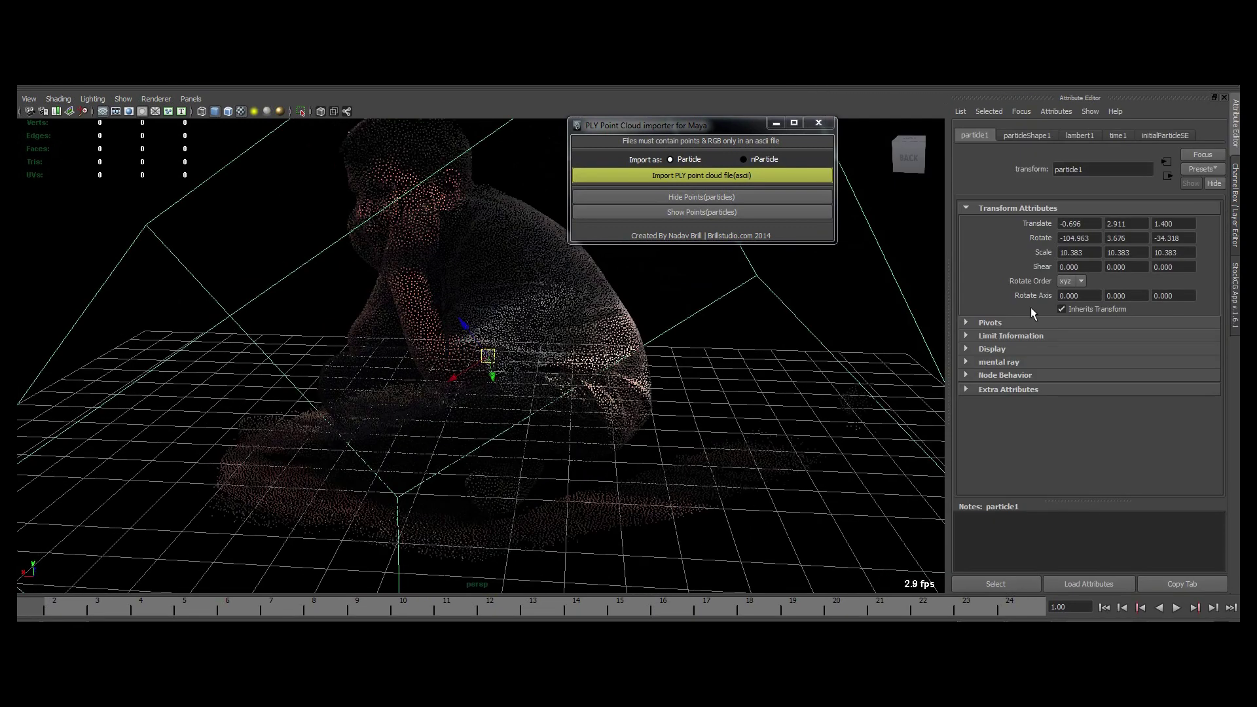
left_click(1018, 136)
scroll(1038, 360, "down", 5)
scroll(1038, 359, "up", 5)
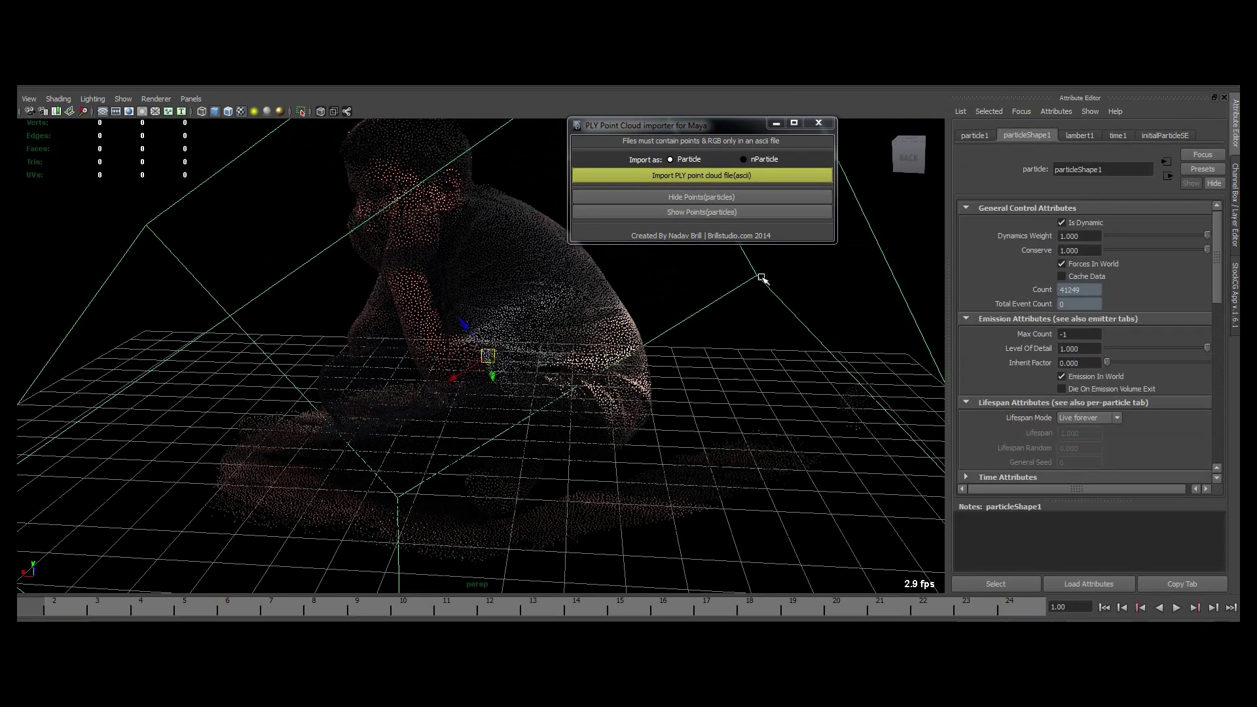
left_click_drag(761, 278, 364, 345, "alt")
left_click_drag(447, 324, 497, 288, "alt")
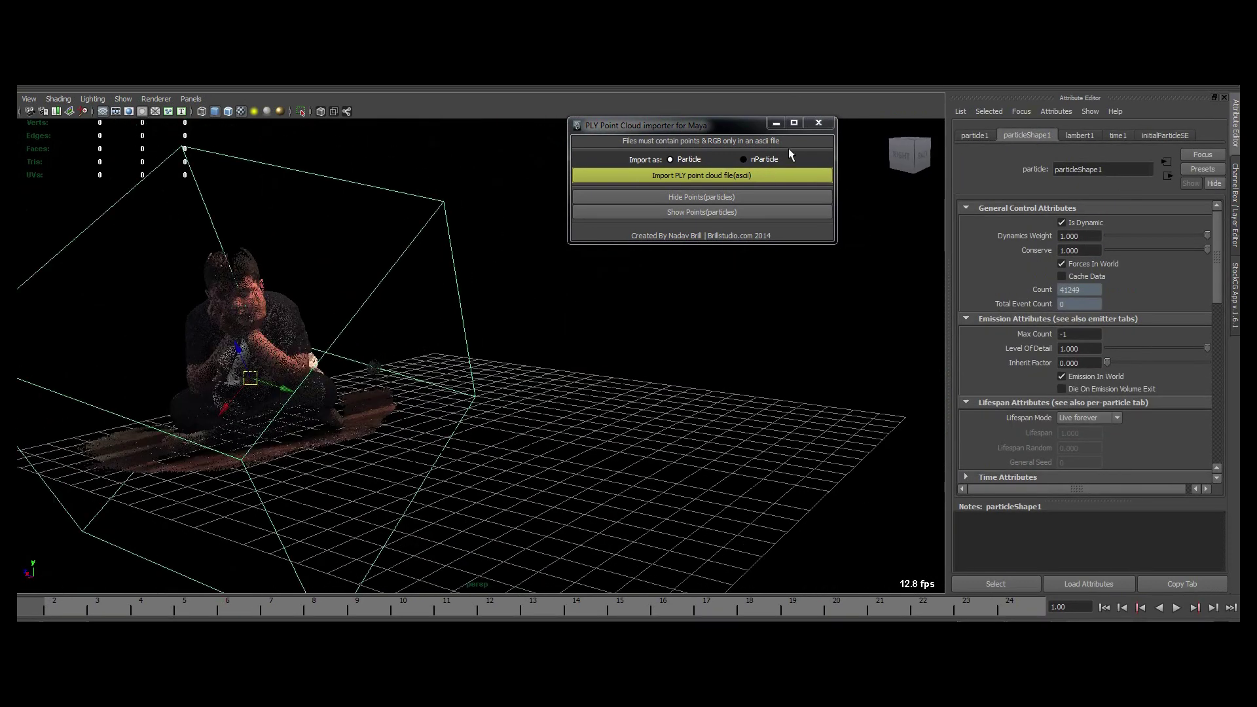
left_click(772, 160)
- Import another PLY scan file as nParticles, adding a small cloud at the grid centre
left_click(720, 175)
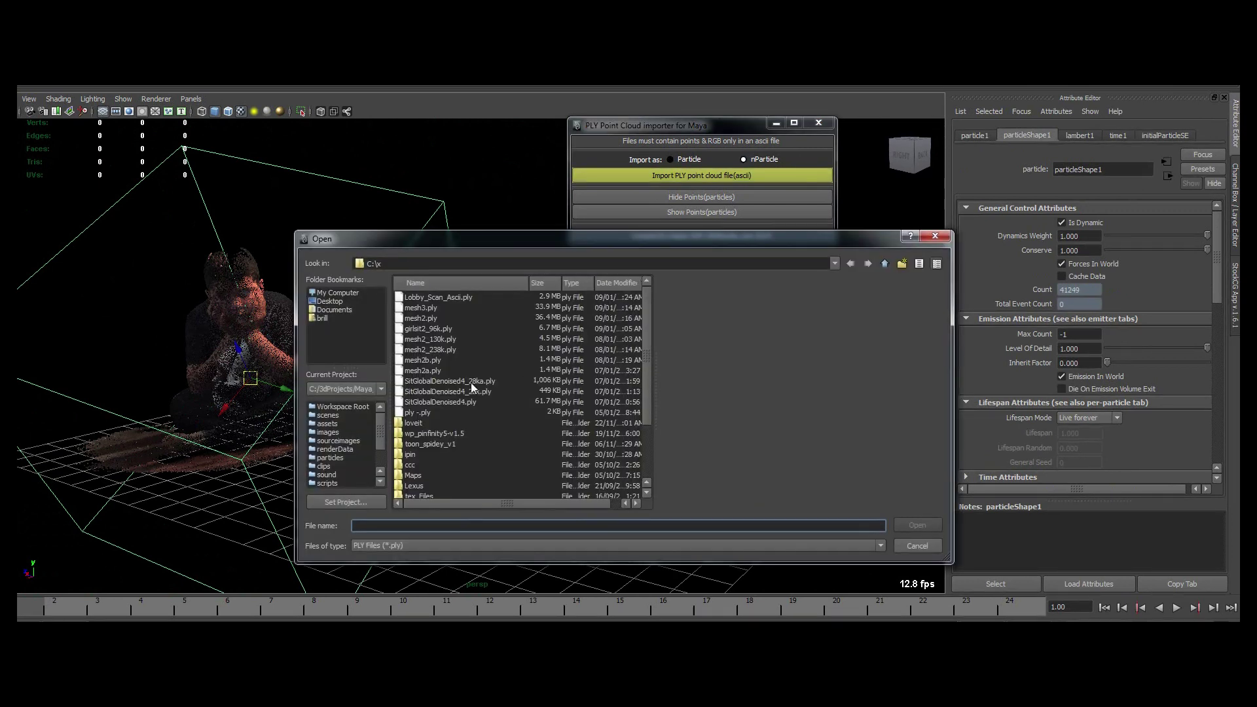
double_click(439, 381)
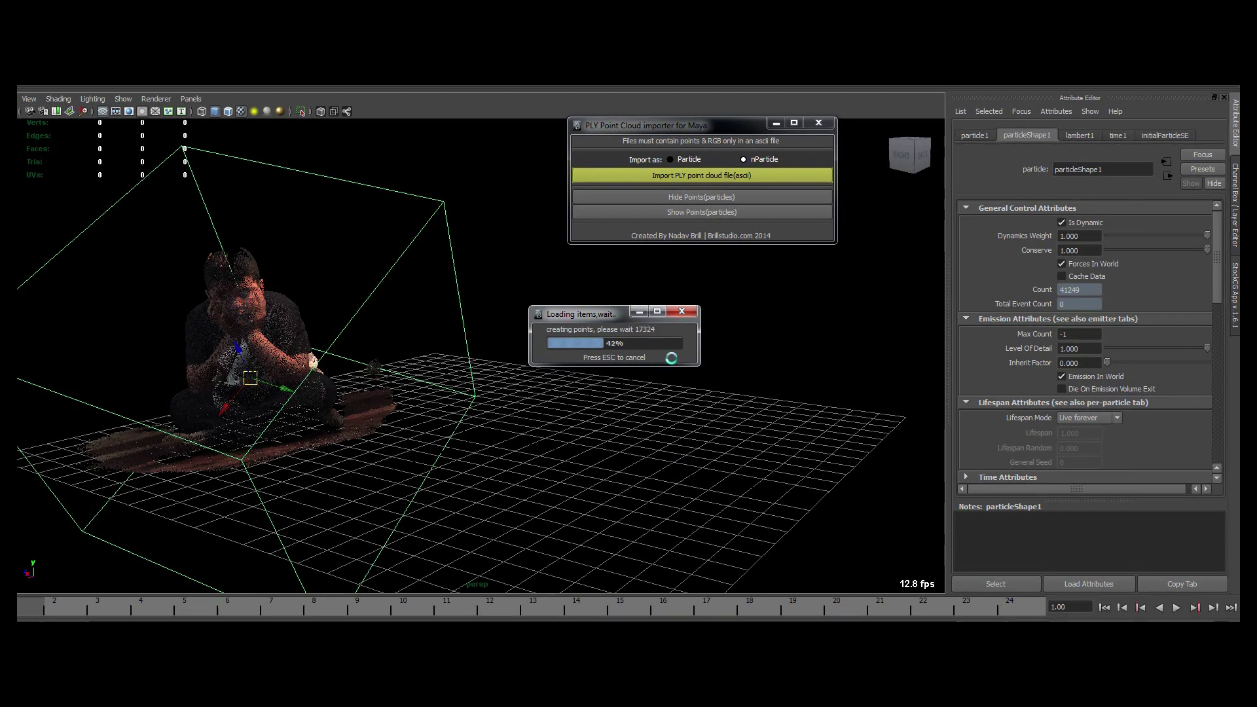
key("Escape")
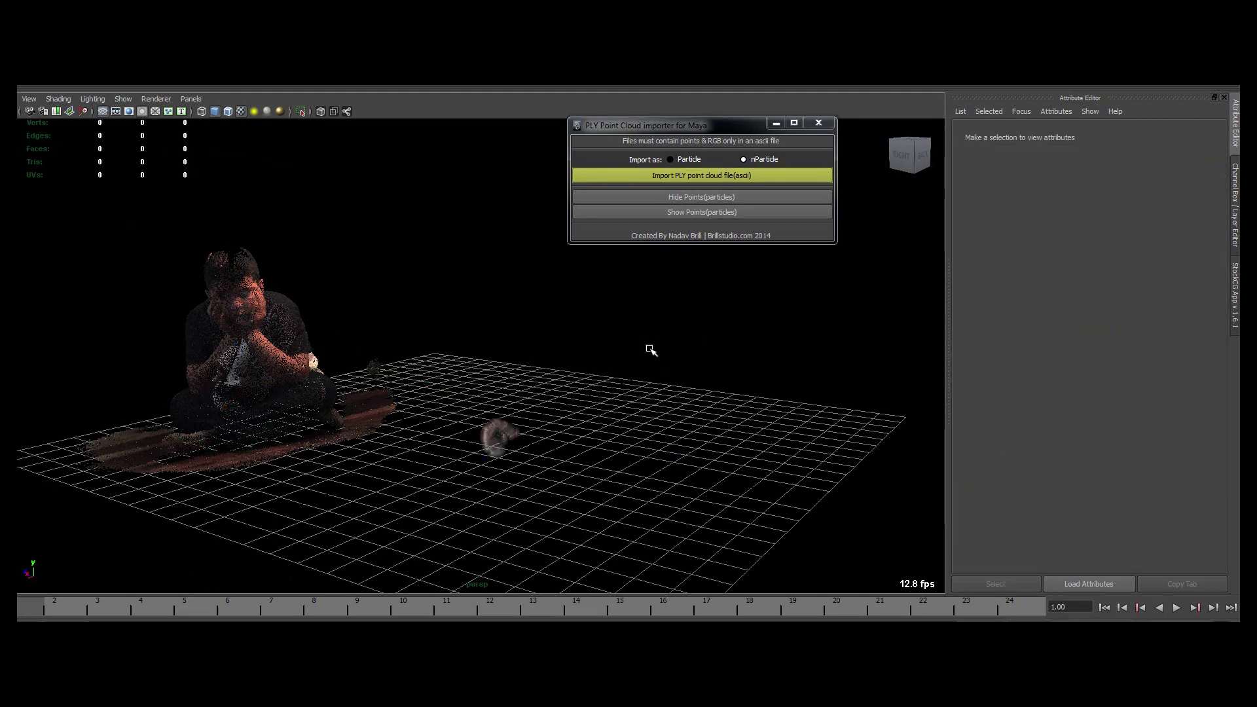
- Select the nParticle cloud and break the colour ramp connection on its RGB PP attribute
left_click(484, 442)
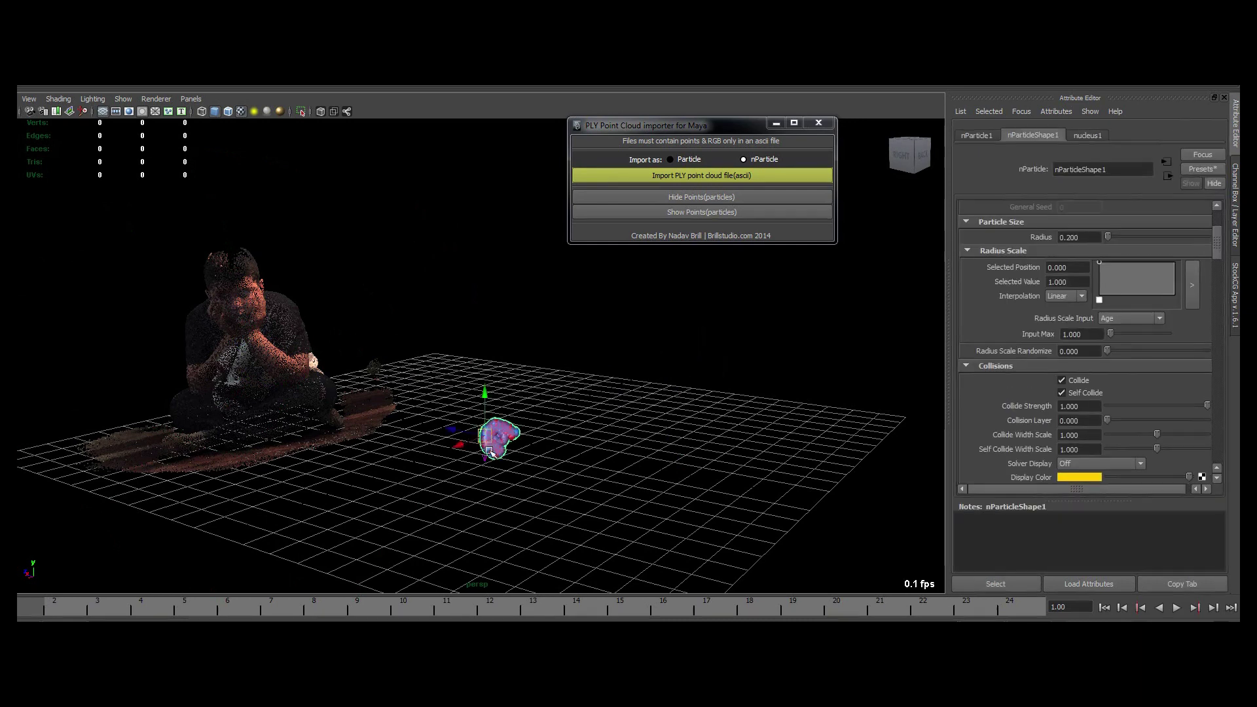
scroll(1036, 320, "up", 3)
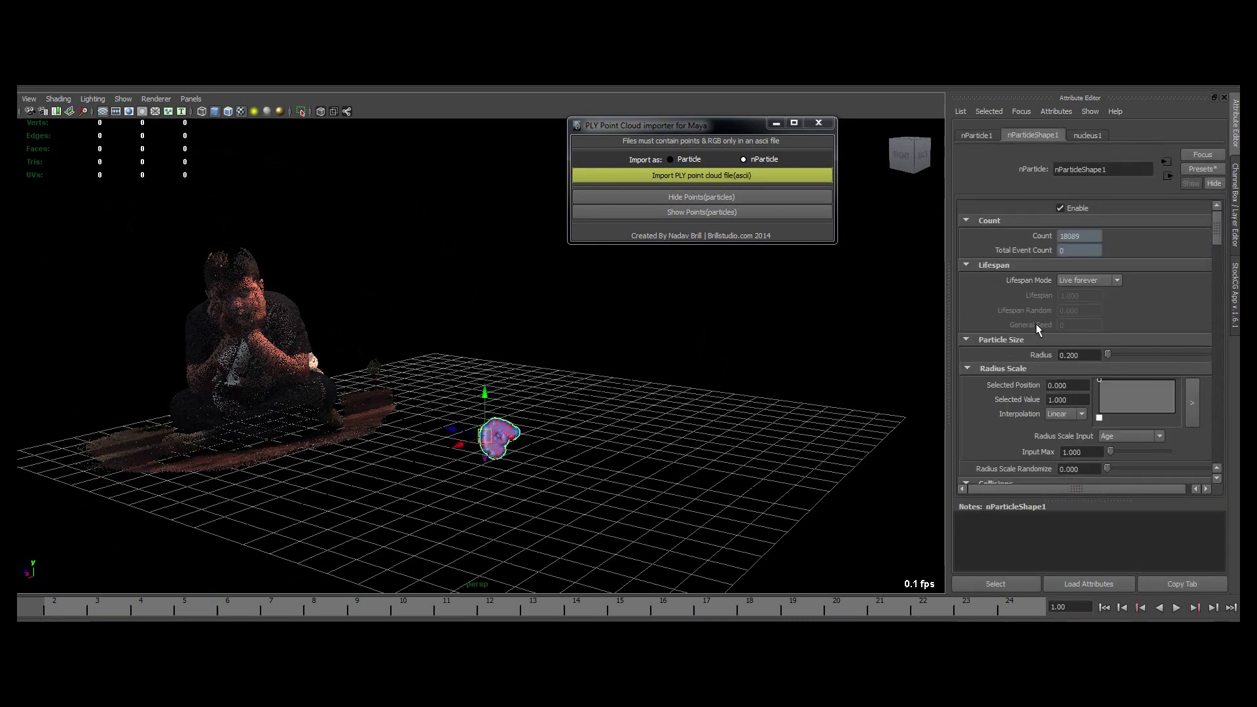
left_click_drag(1216, 225, 1207, 429)
right_click(1086, 352)
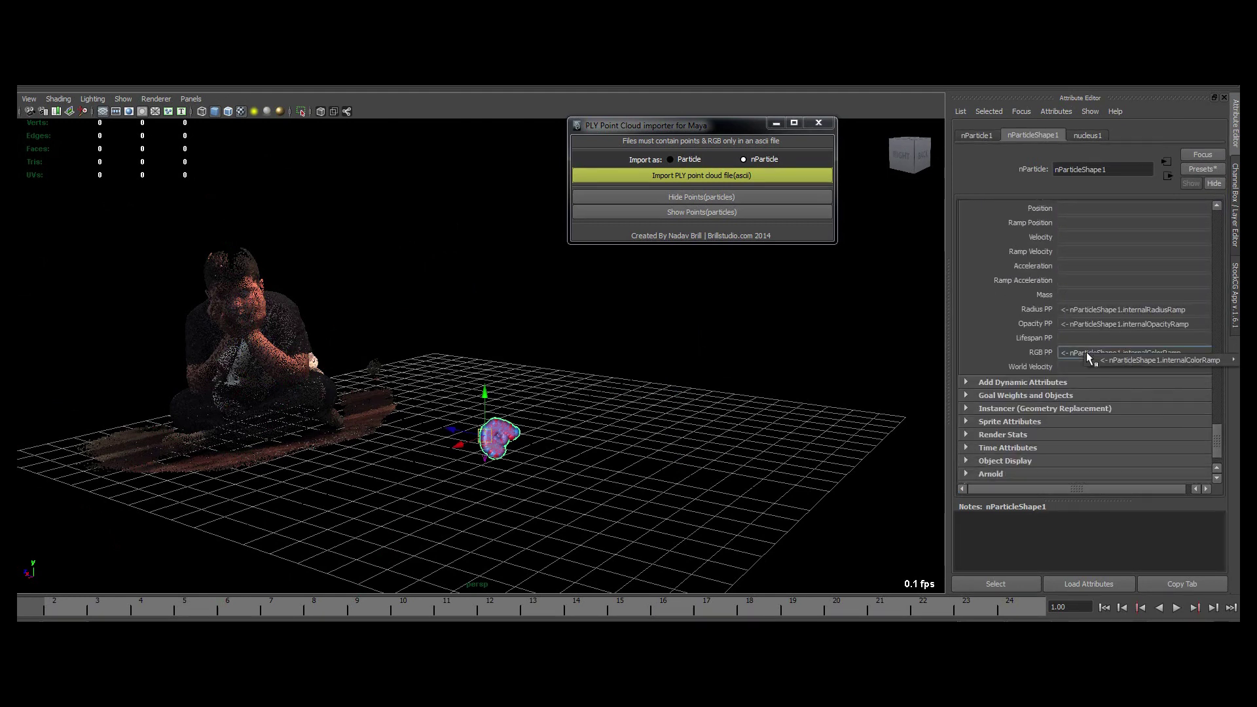
mouse_move(1105, 362)
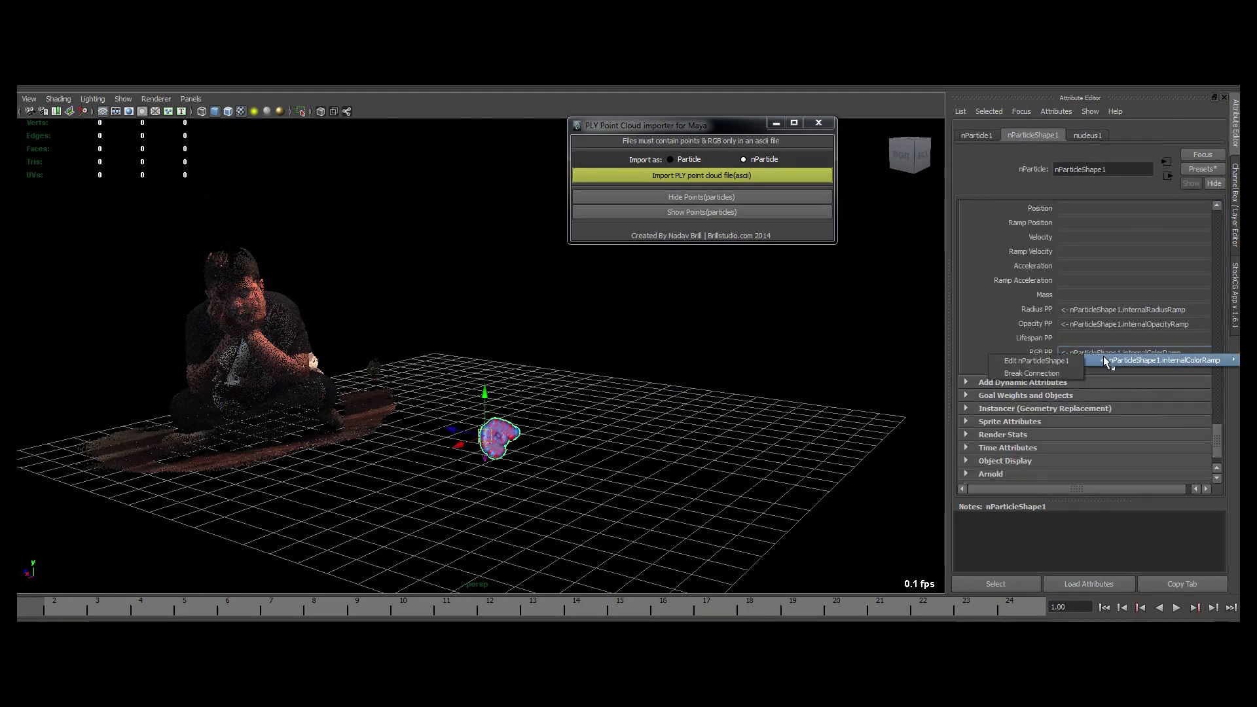
left_click(1048, 374)
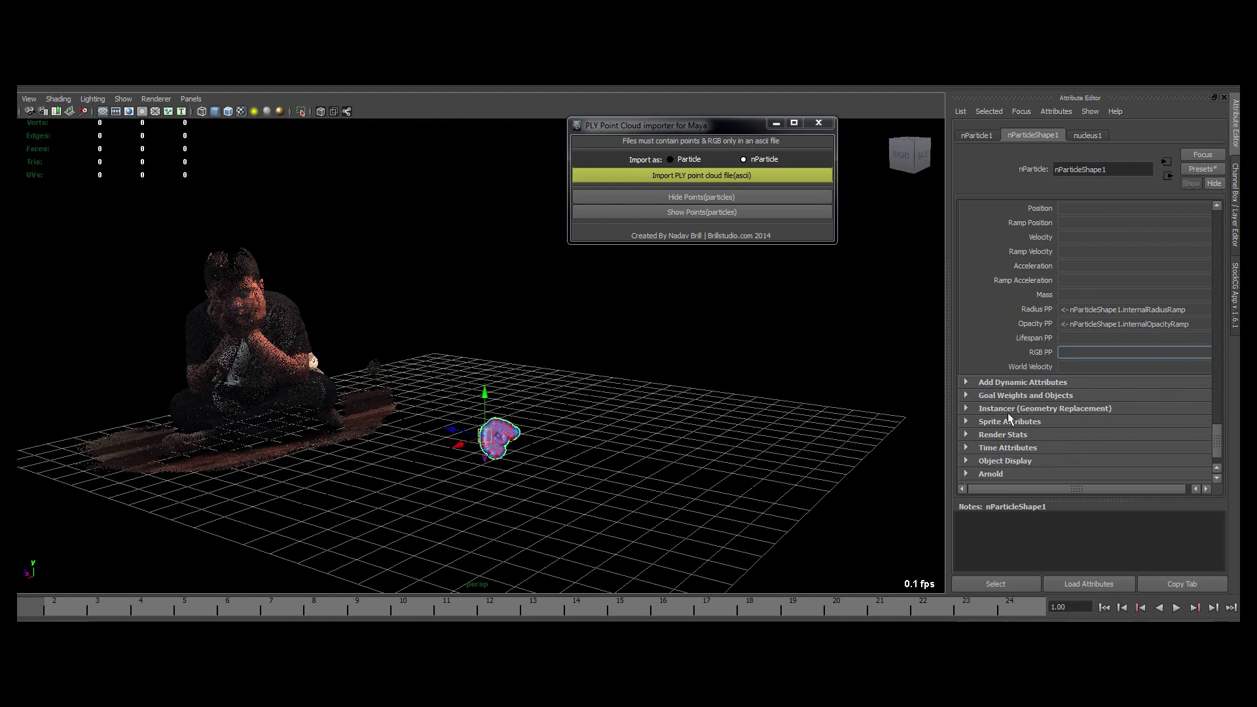
- Set the nParticle shape's Radius to 0.010 for a finer point cloud
scroll(1090, 295, "up", 10)
scroll(1081, 349, "up", 8)
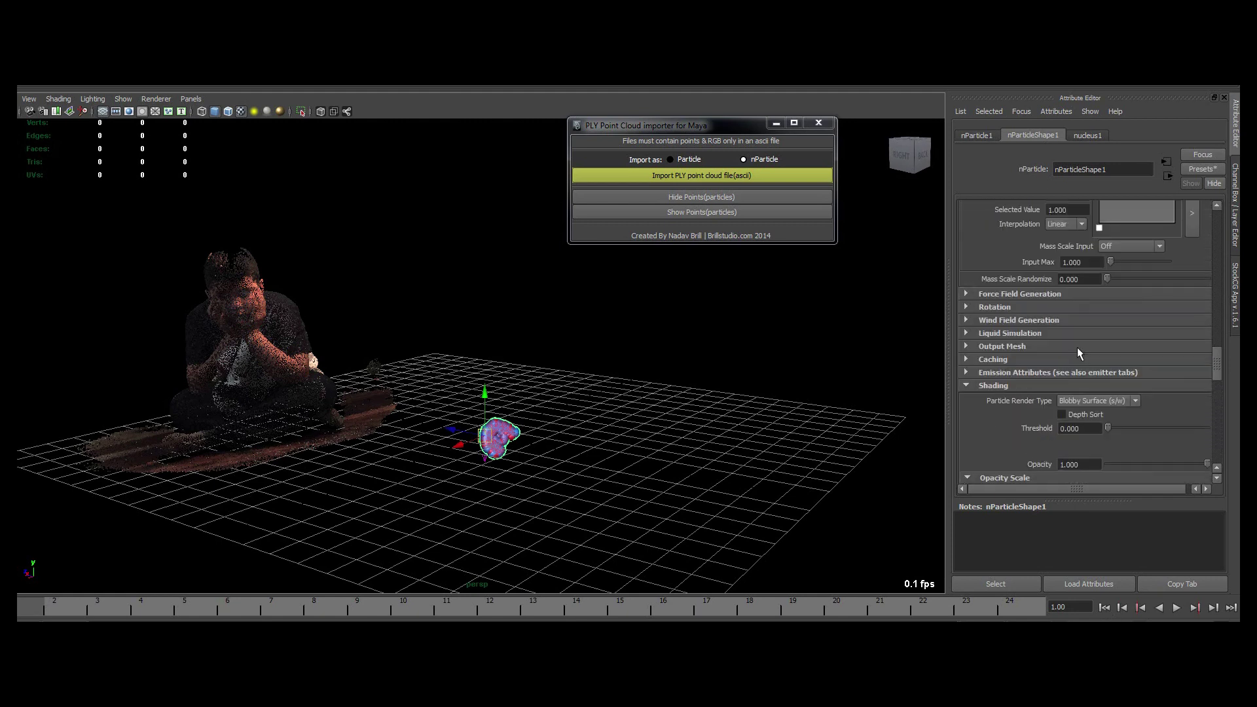
scroll(1065, 298, "up", 10)
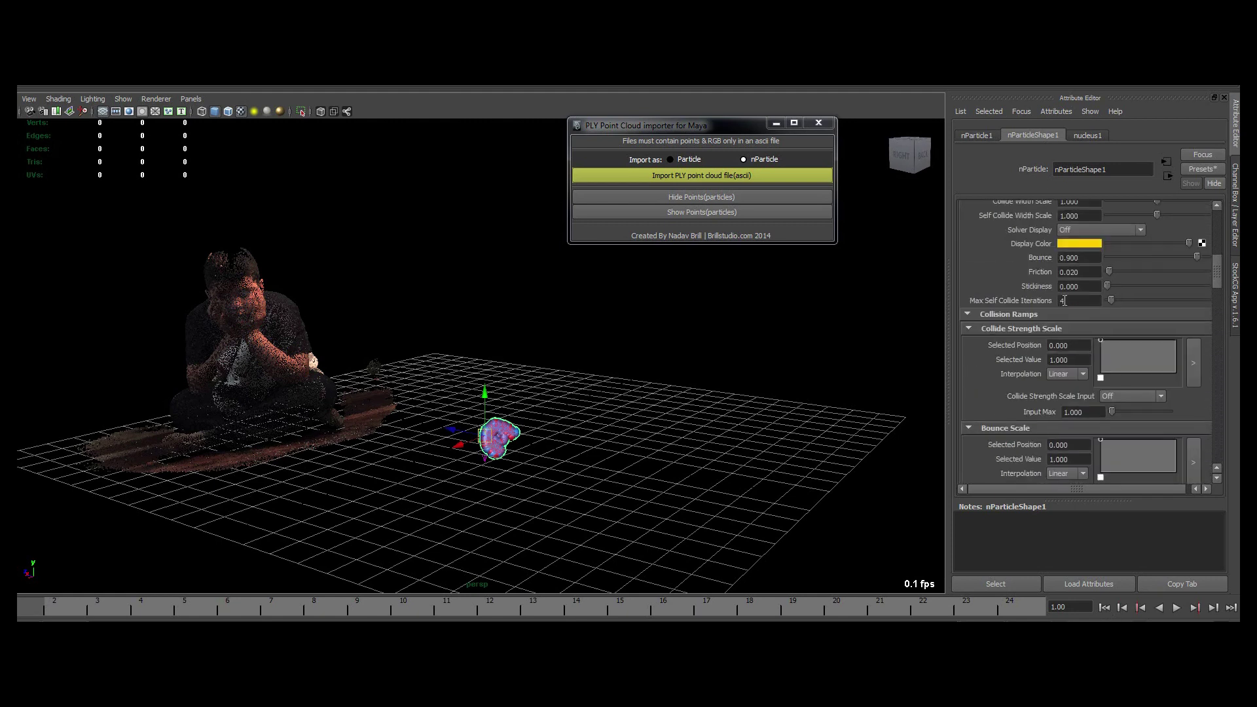
left_click_drag(1068, 355, 1139, 354)
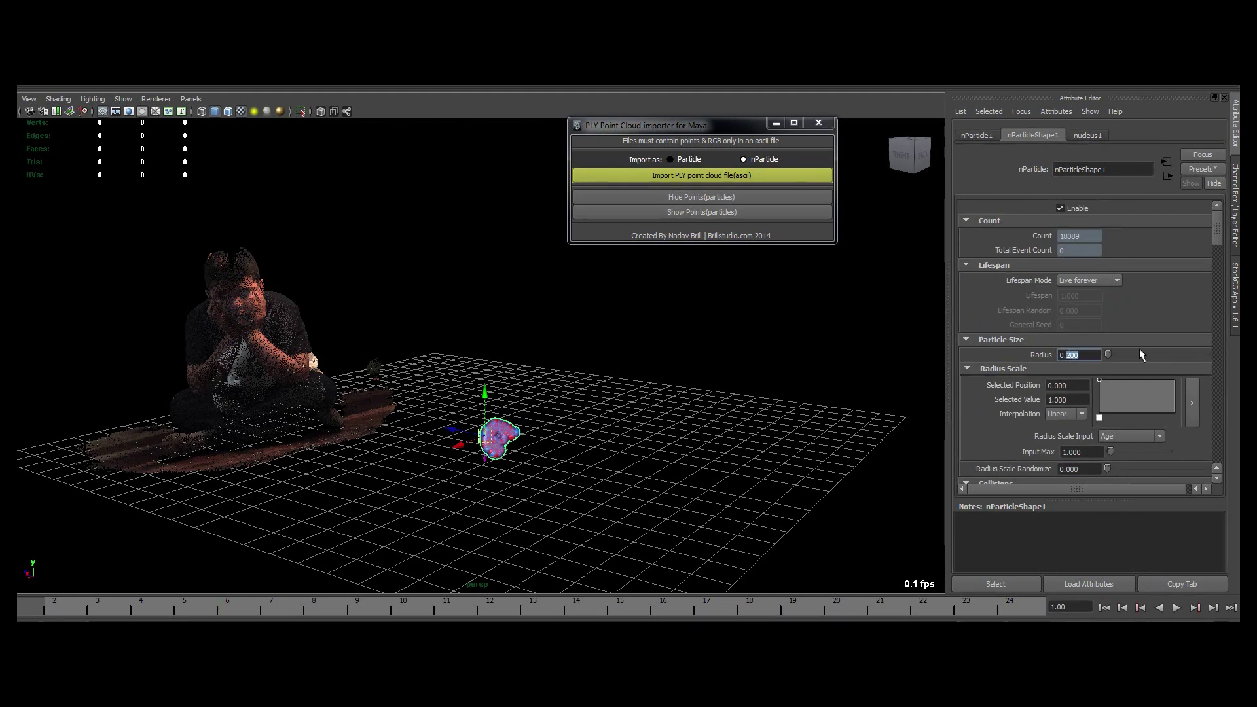
left_click(1070, 355)
type("0100")
key("Return")
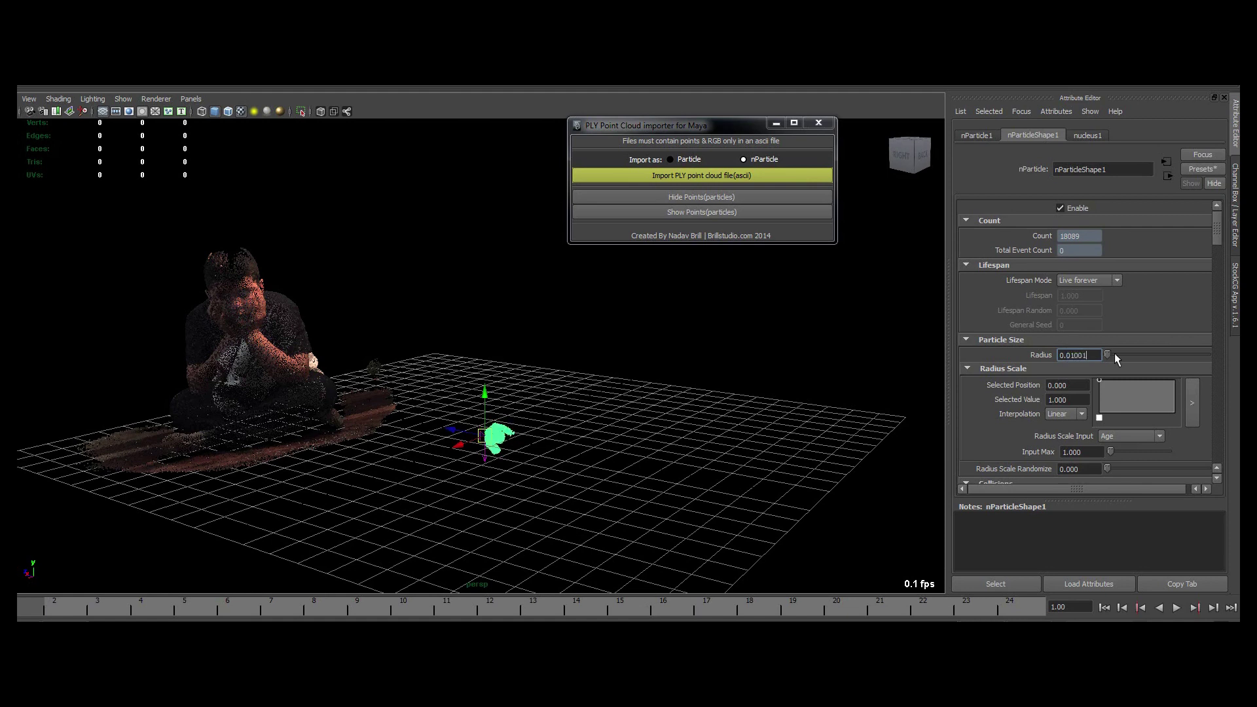
- Scale the nParticle cloud up much larger and orbit to show both figures
scroll(591, 415, "up", 5)
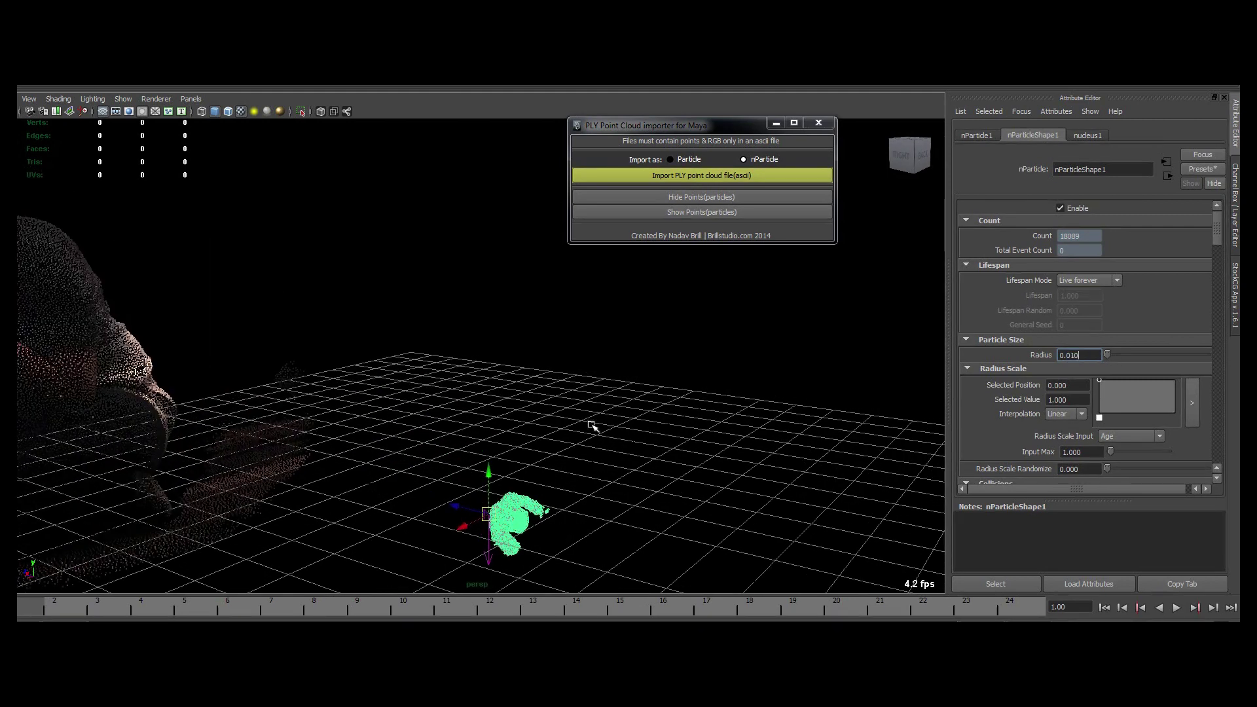
left_click_drag(488, 514, 747, 431)
key("r")
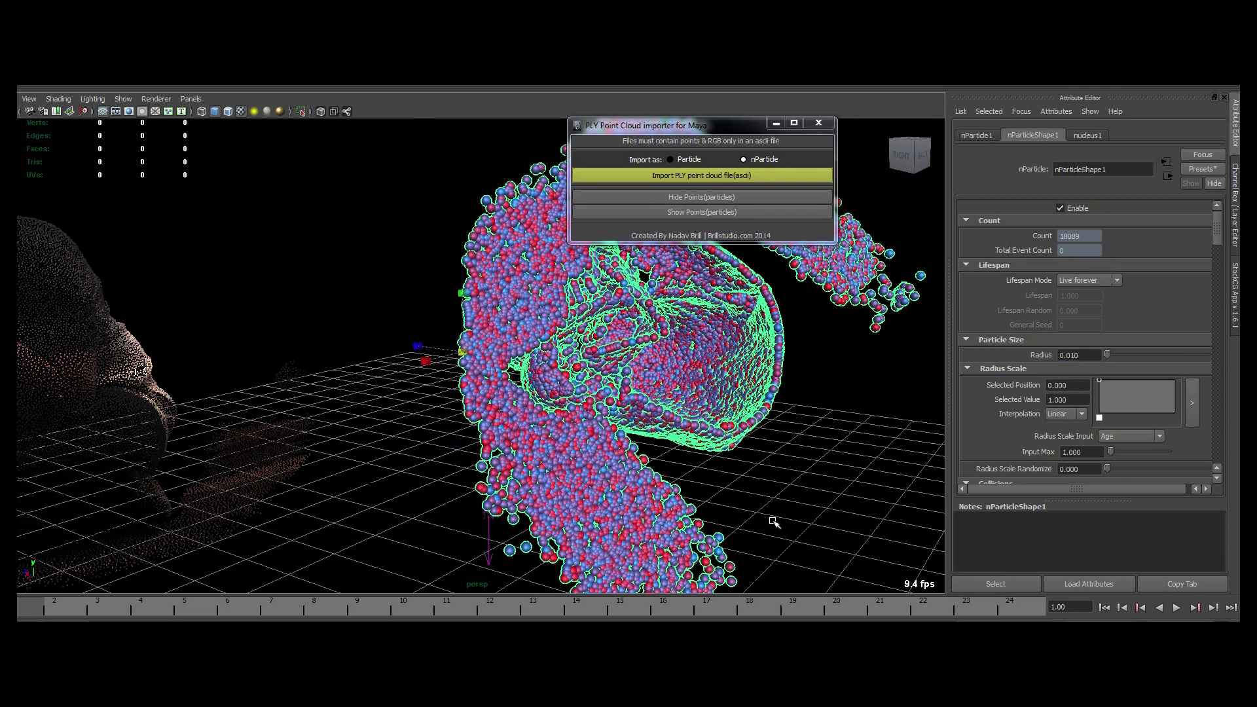
left_click_drag(783, 474, 681, 477, "alt")
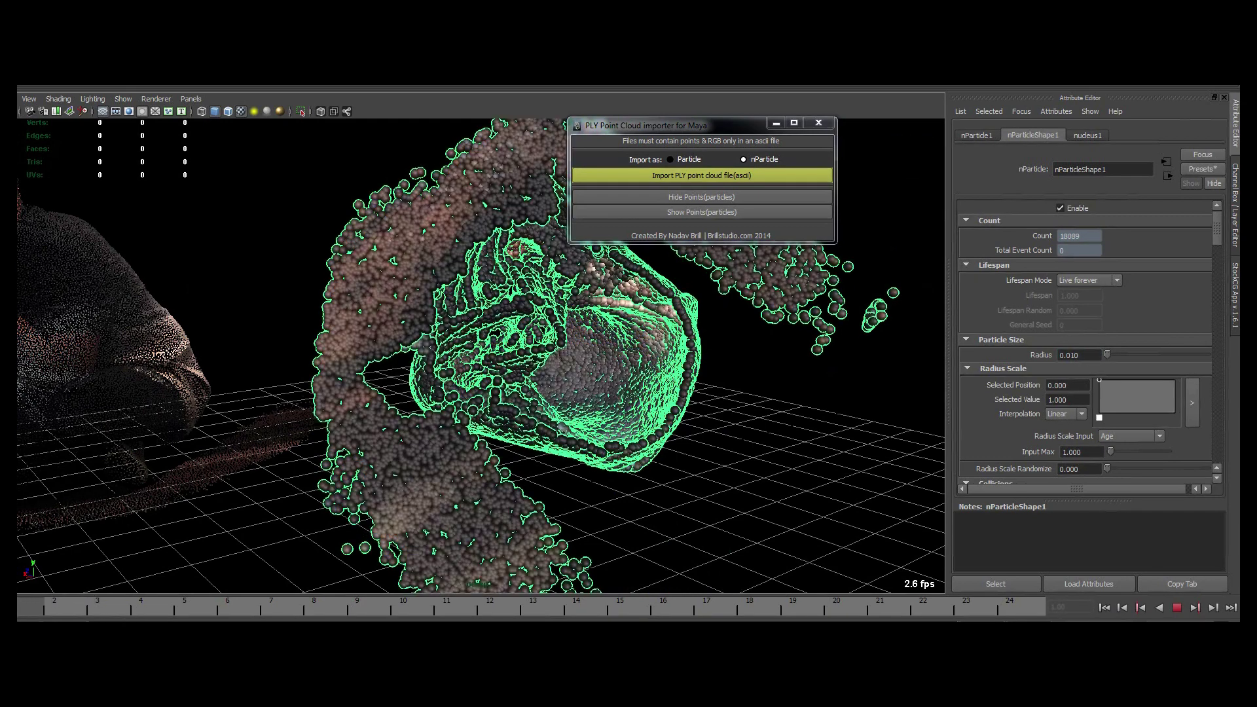
left_click(854, 374)
left_click_drag(701, 415, 505, 379, "alt")
- Reset the nParticle cloud's transformations so it stands upright, and raise it above the grid
left_click(451, 366)
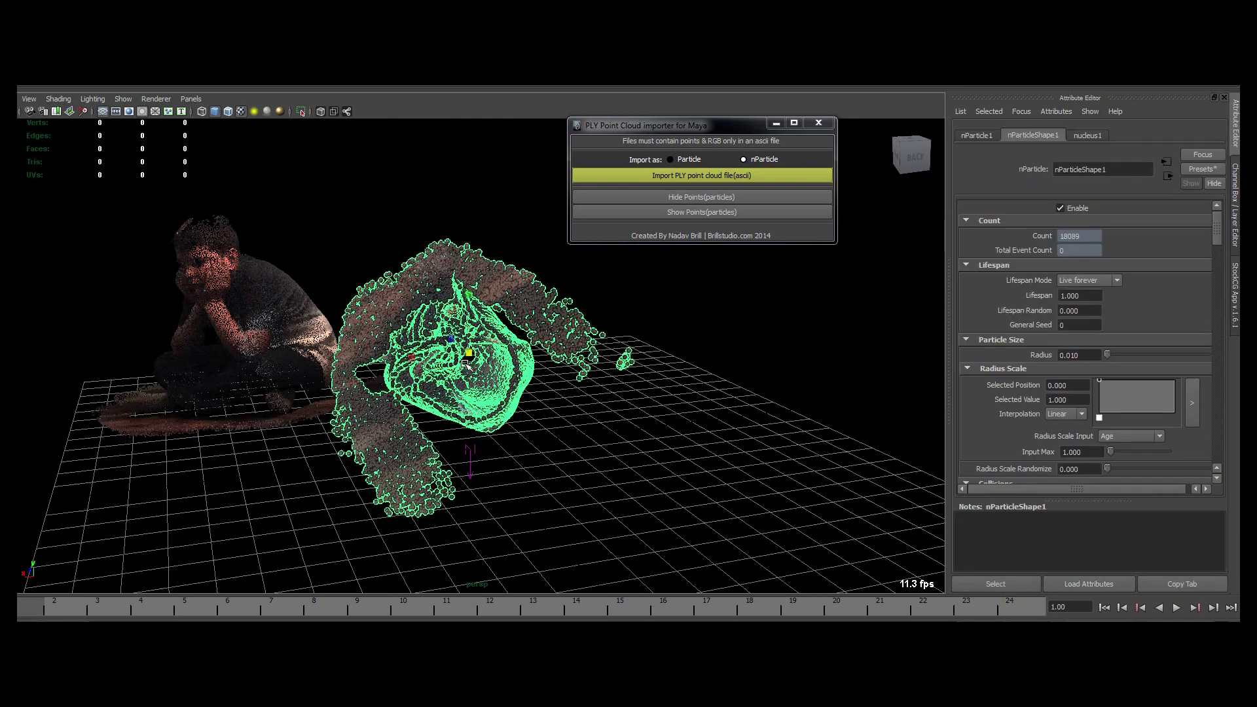
key("e")
key("space")
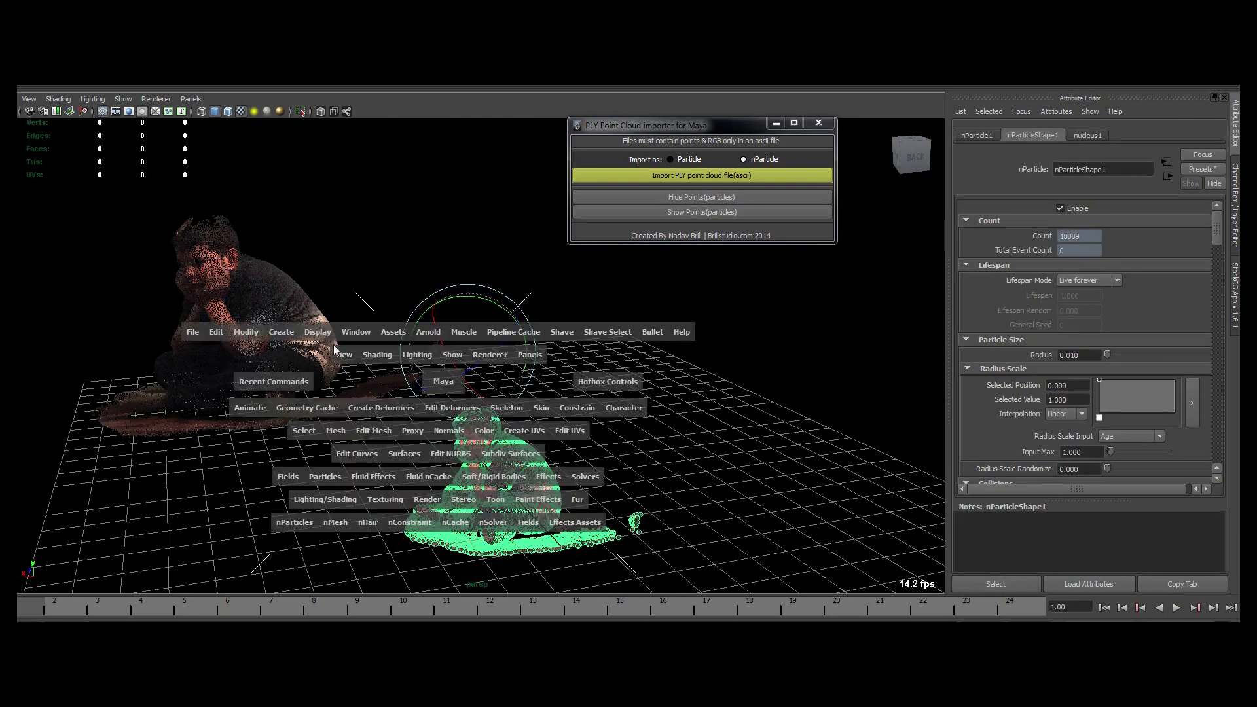
left_click_drag(261, 334, 289, 458)
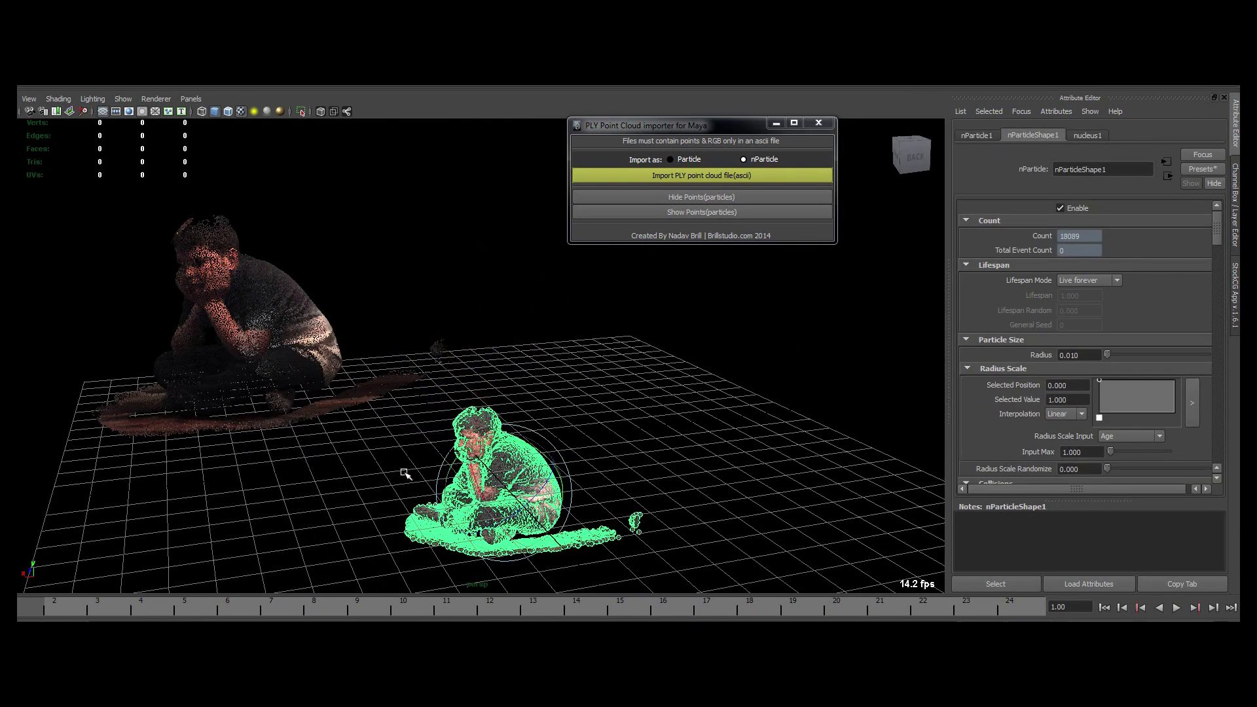
left_click_drag(474, 469, 489, 292)
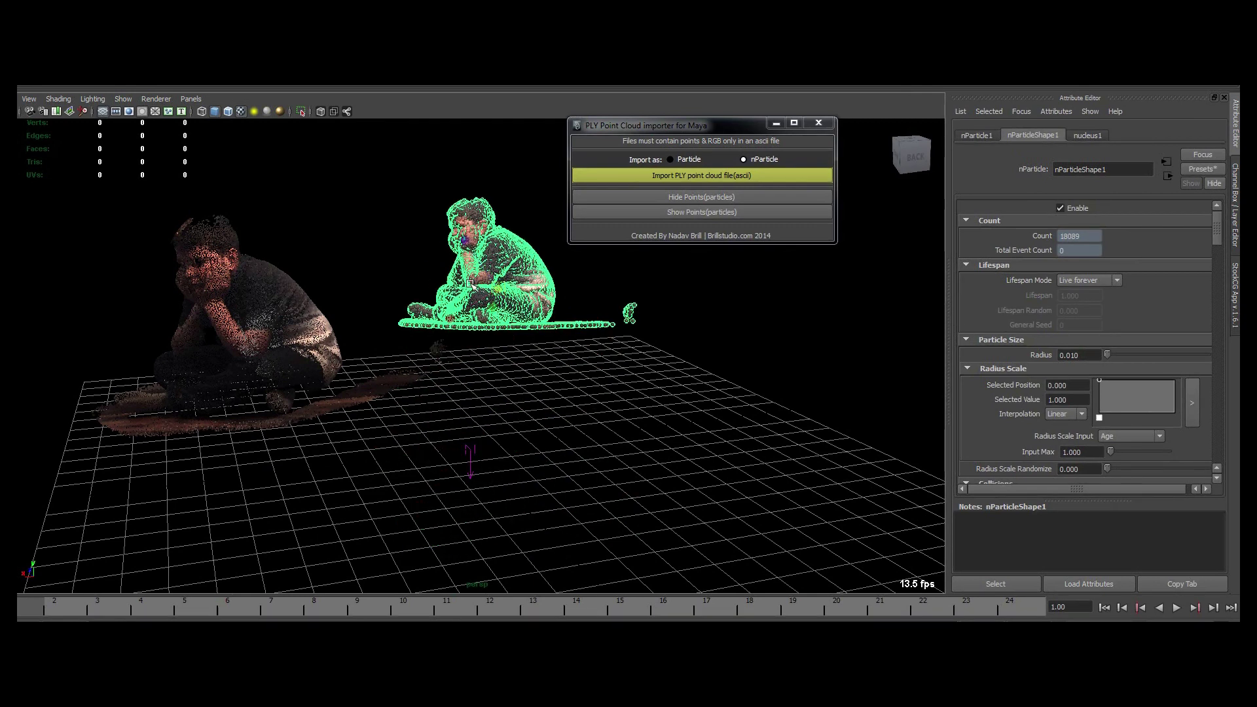
key("e")
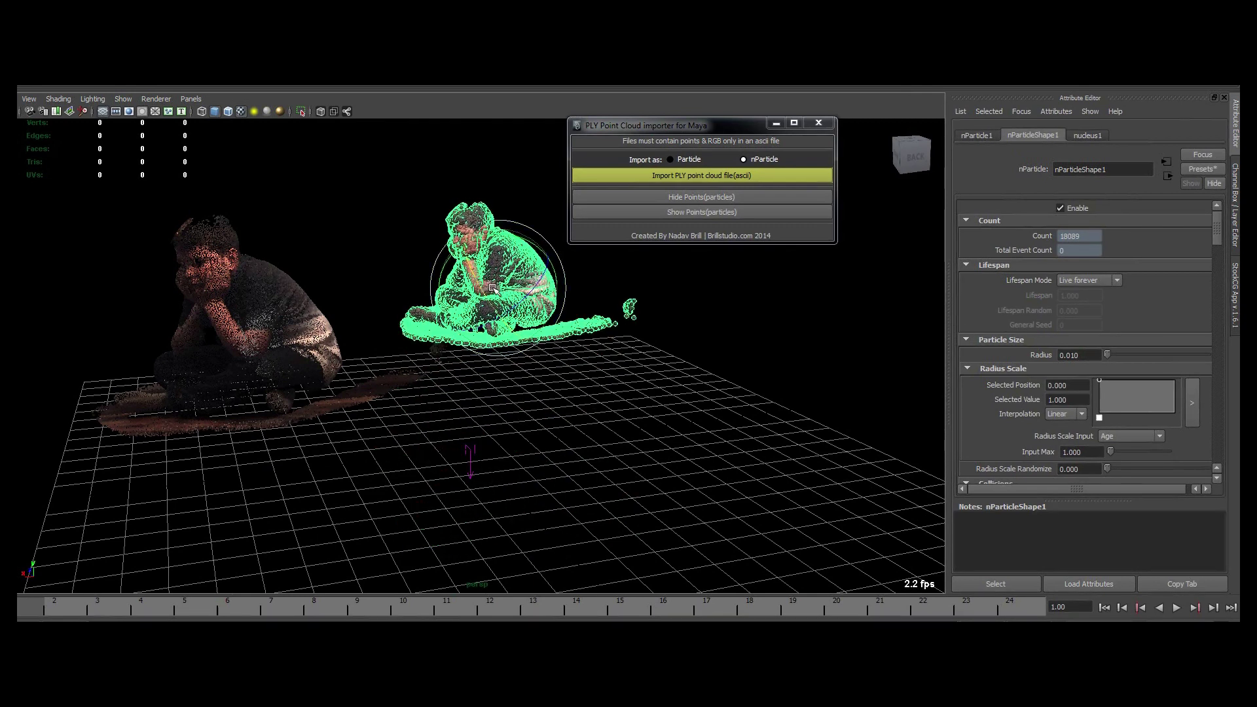
left_click(427, 250)
left_click_drag(427, 250, 624, 315, "alt")
middle_click_drag(624, 314, 628, 337, "alt")
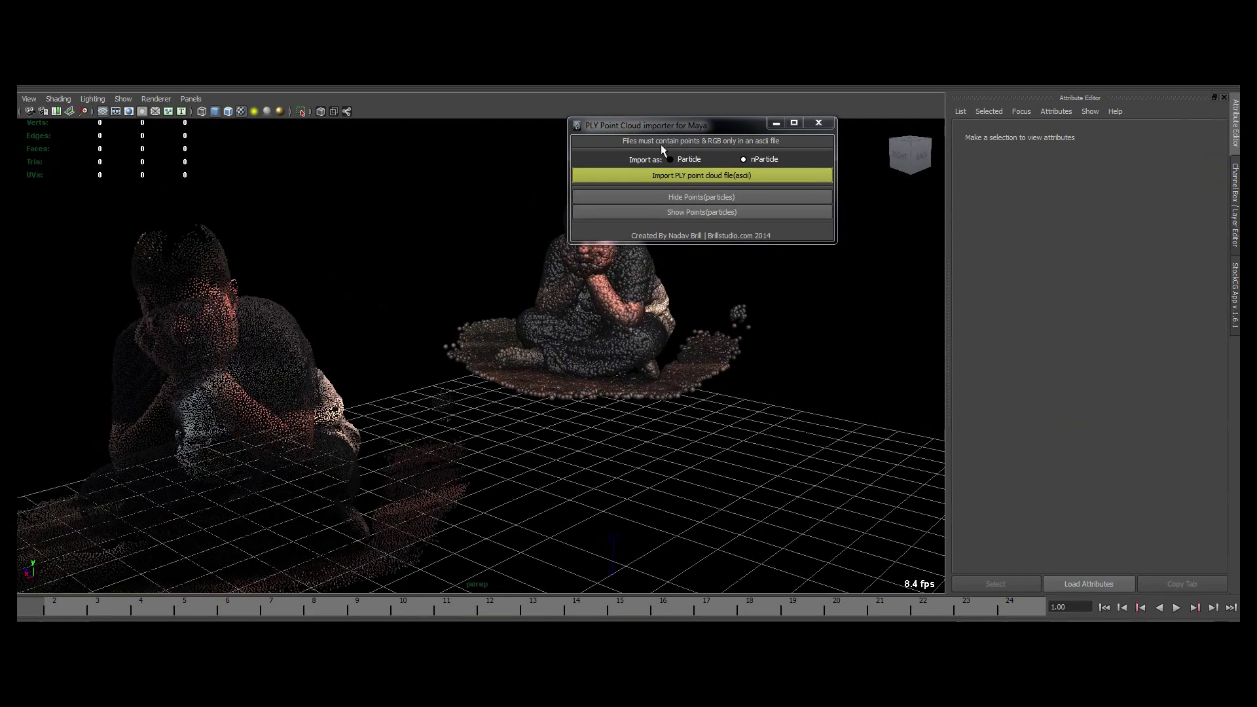
- Set the nParticle cloud's Radius to 0.005
left_click_drag(685, 131, 831, 123)
left_click(661, 308)
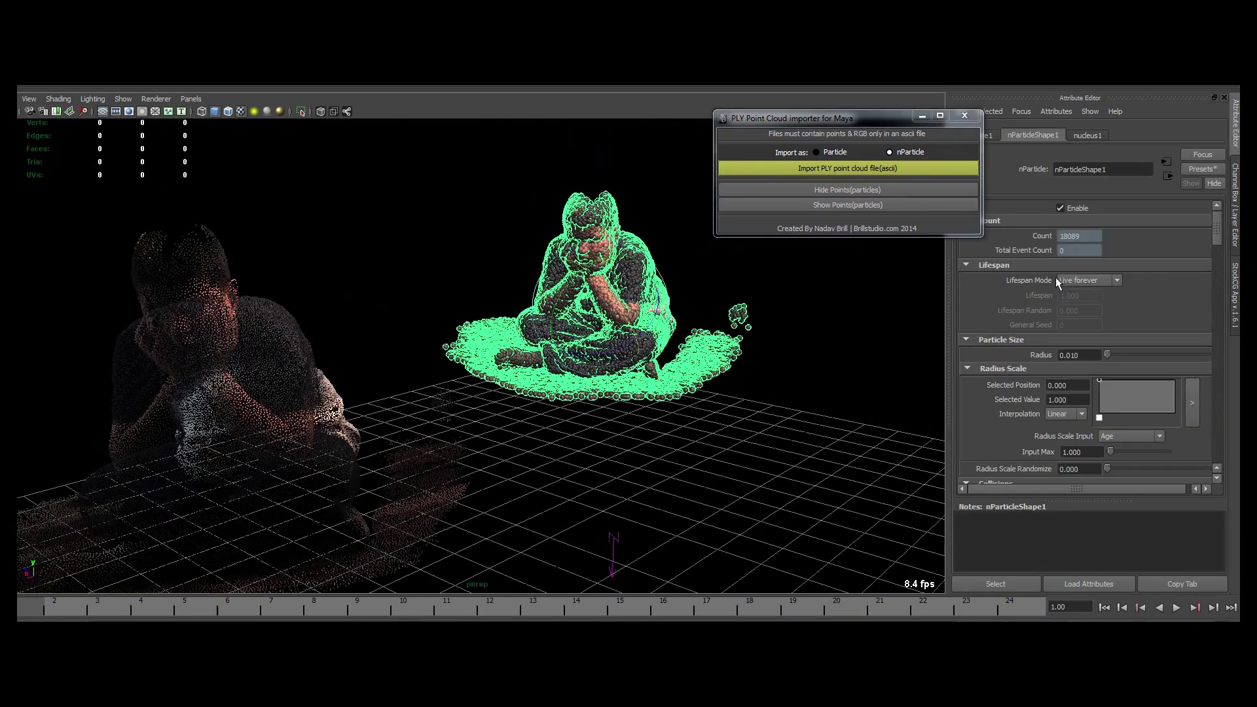
double_click(1074, 355)
type("0.005")
key("Return")
- Play and stop the particle simulation with Alt+V, then return to frame 1
left_click(468, 278)
left_click_drag(468, 279, 595, 339, "alt")
key("alt+v")
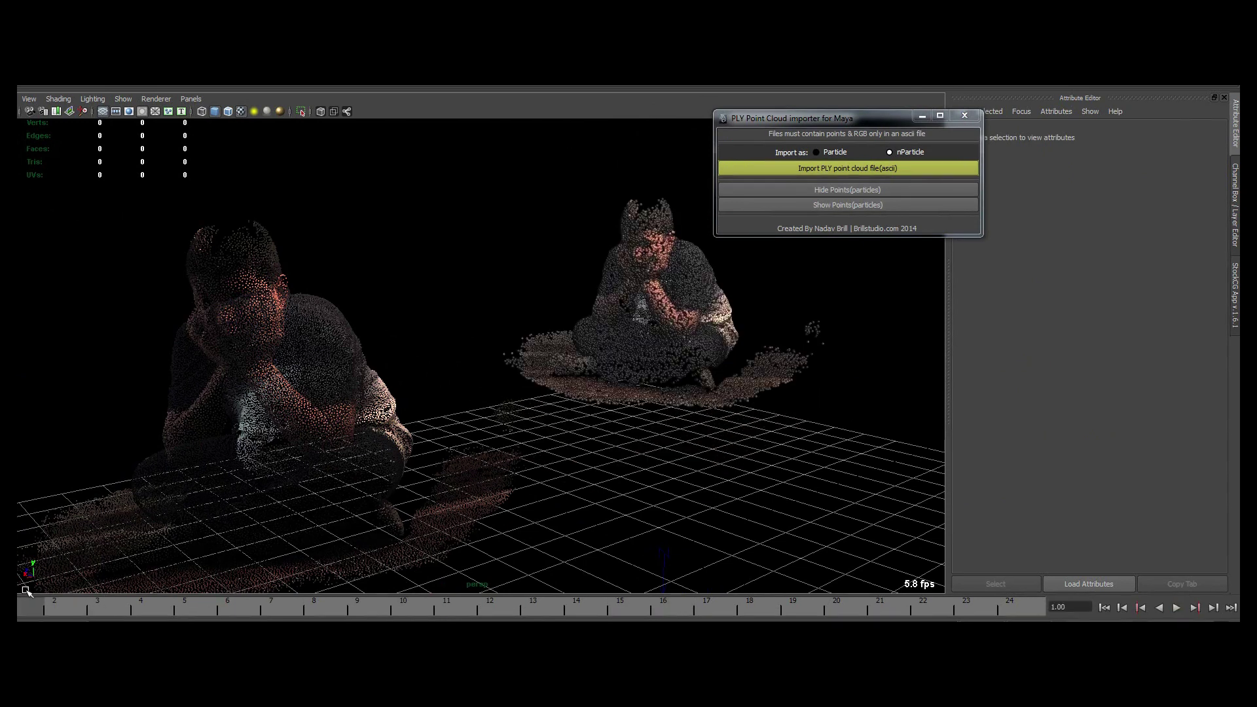
key("alt+v")
key("alt+shift+v")
left_click(653, 313)
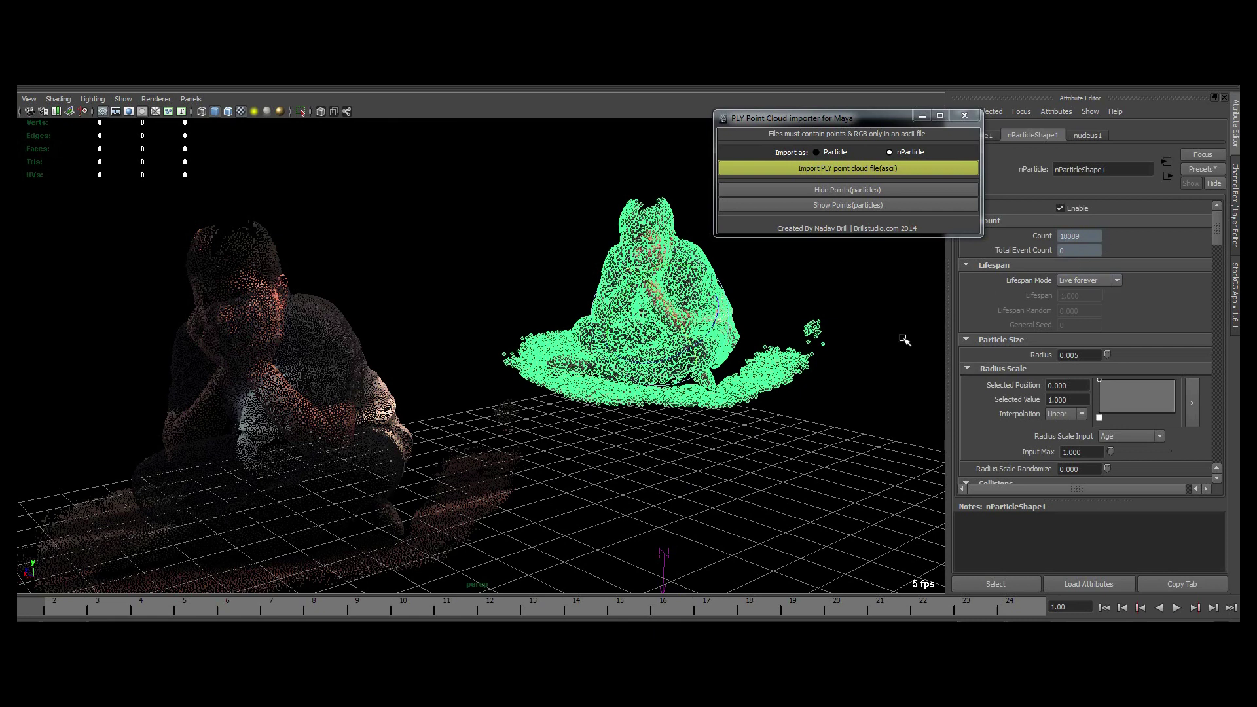
left_click(858, 333)
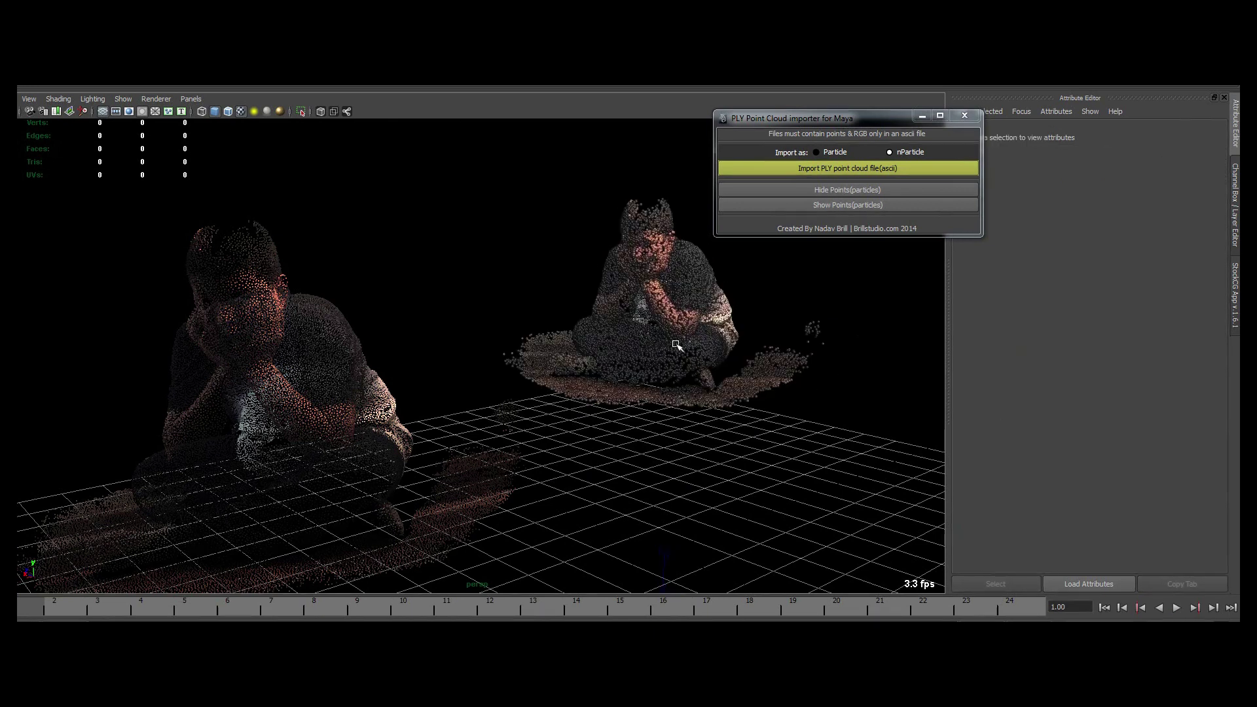
left_click_drag(678, 347, 719, 329, "alt")
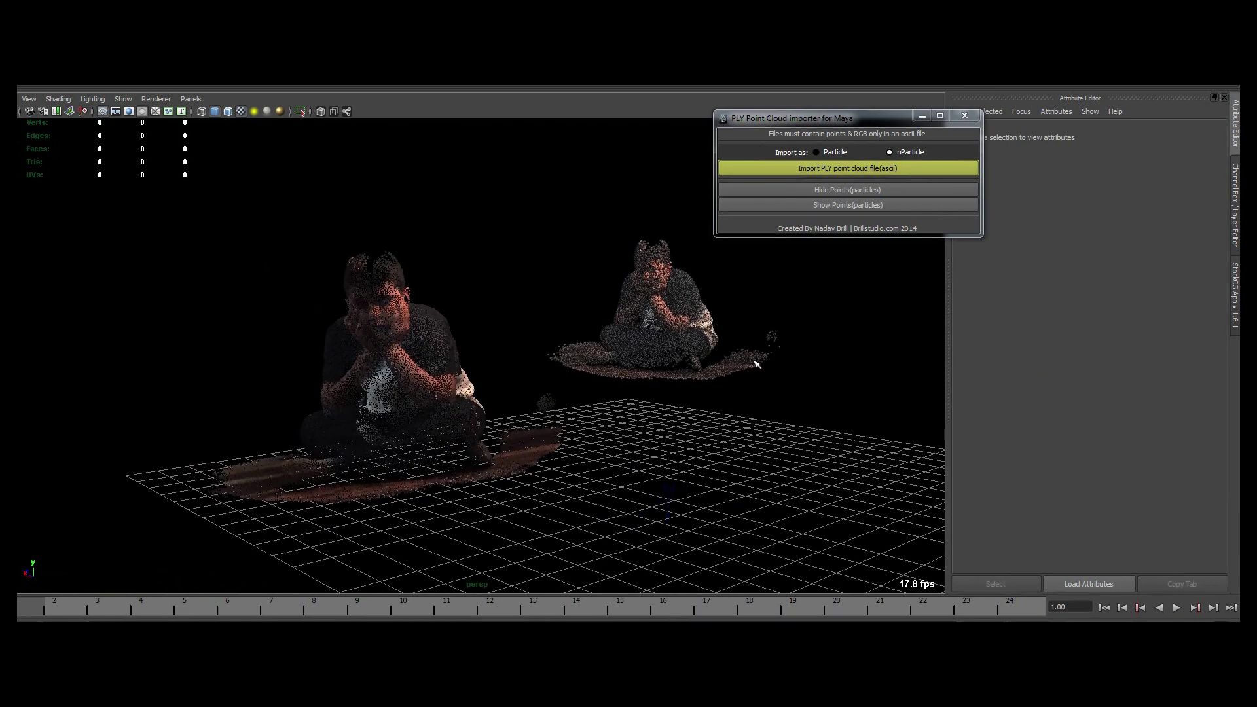